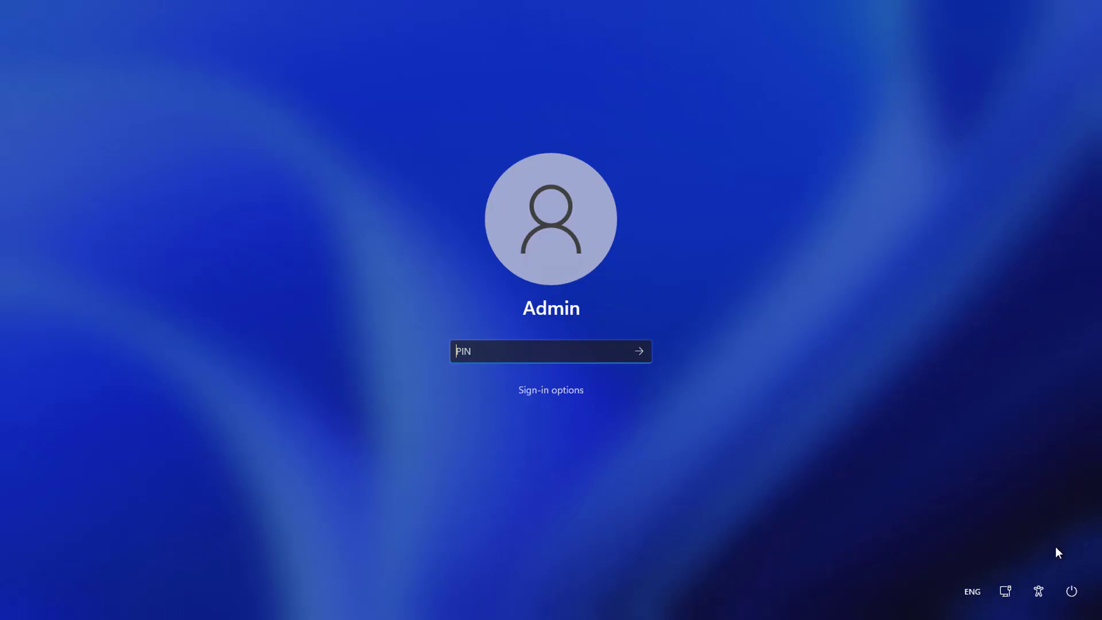
Step: Restart from the sign-in screen into recovery and open Command Prompt via Troubleshoot > Advanced options
left_click(1076, 594)
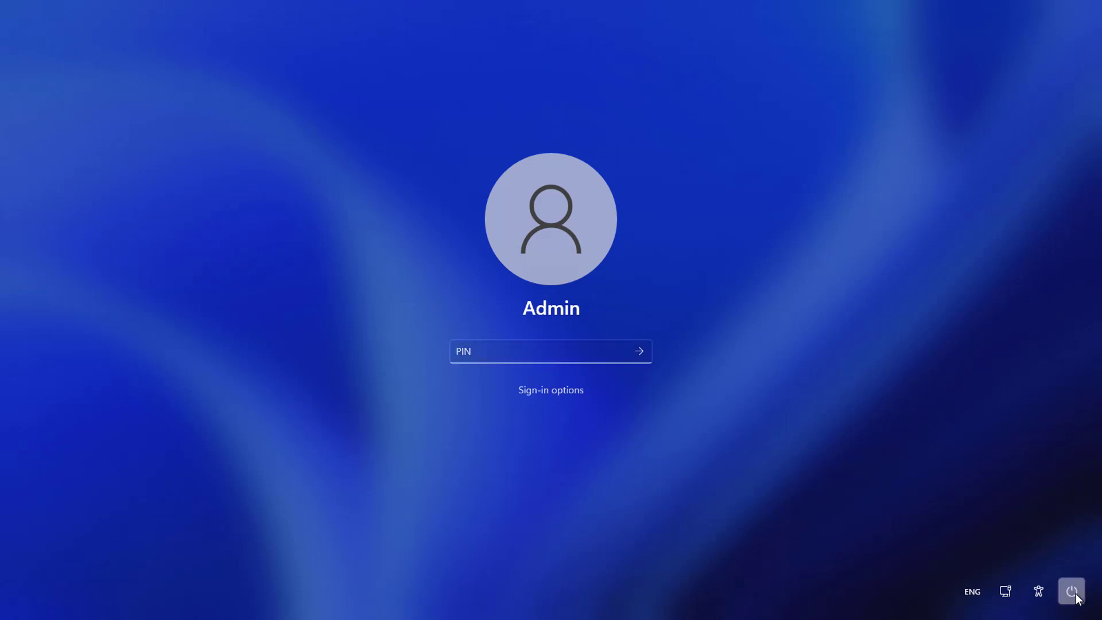
left_click(1059, 557)
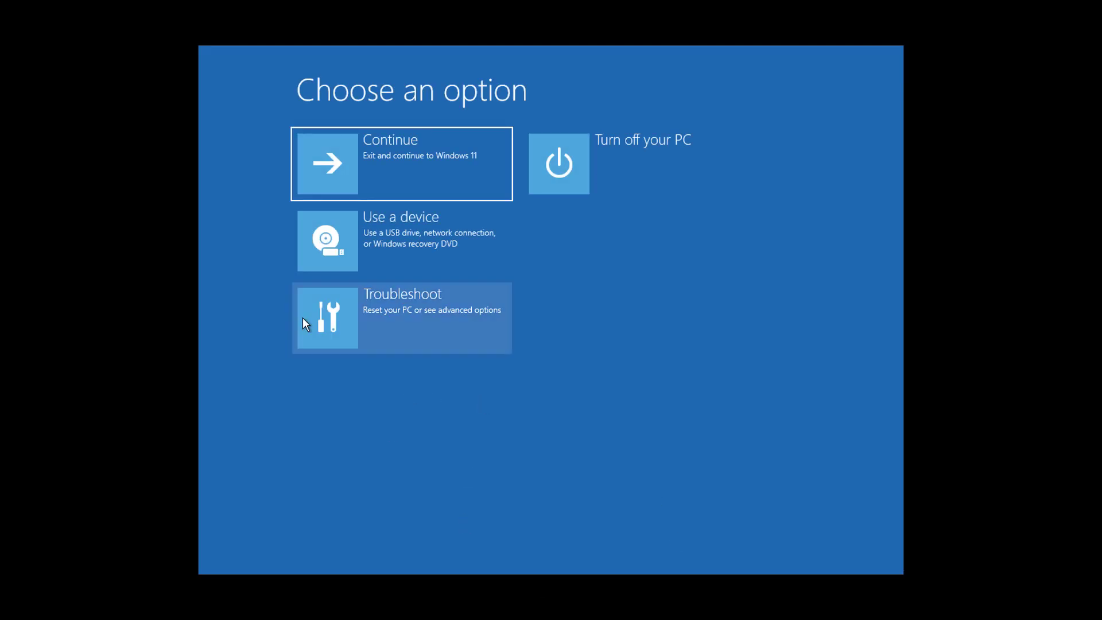
left_click(403, 309)
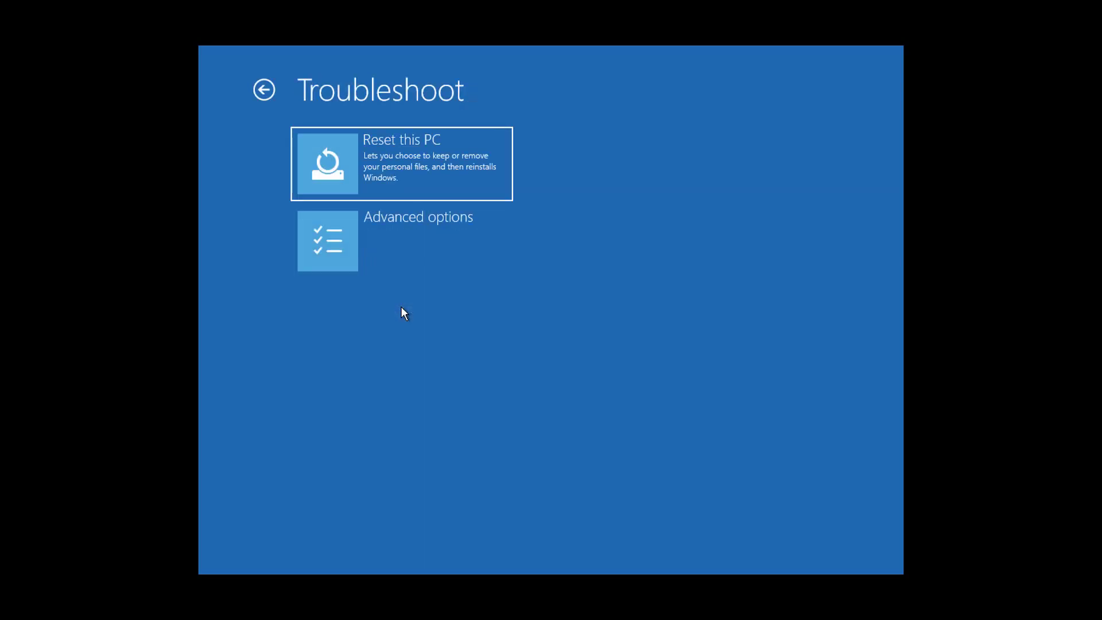
left_click(436, 241)
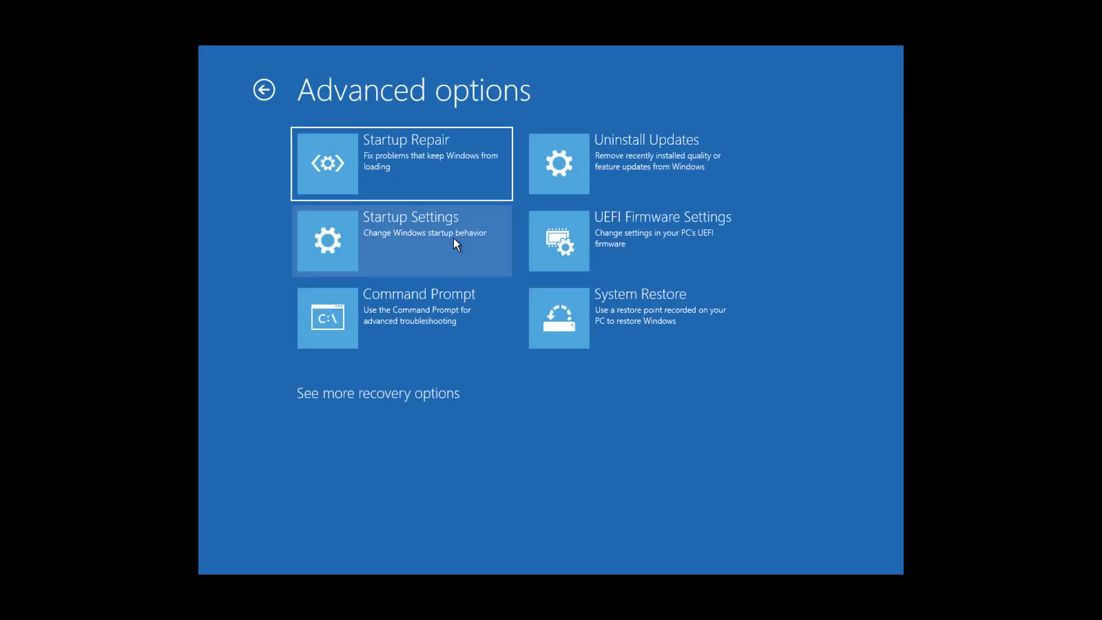
left_click(401, 310)
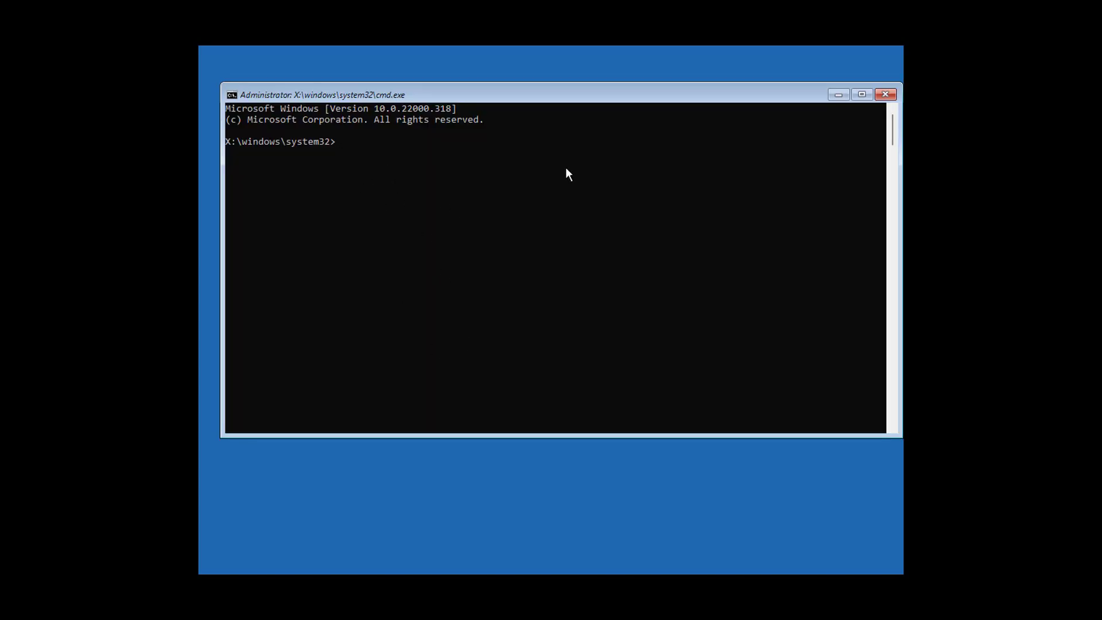
Step: Launch Registry Editor with regedit, select HKEY_LOCAL_MACHINE, and open the File menu
type("regedit")
key("Return")
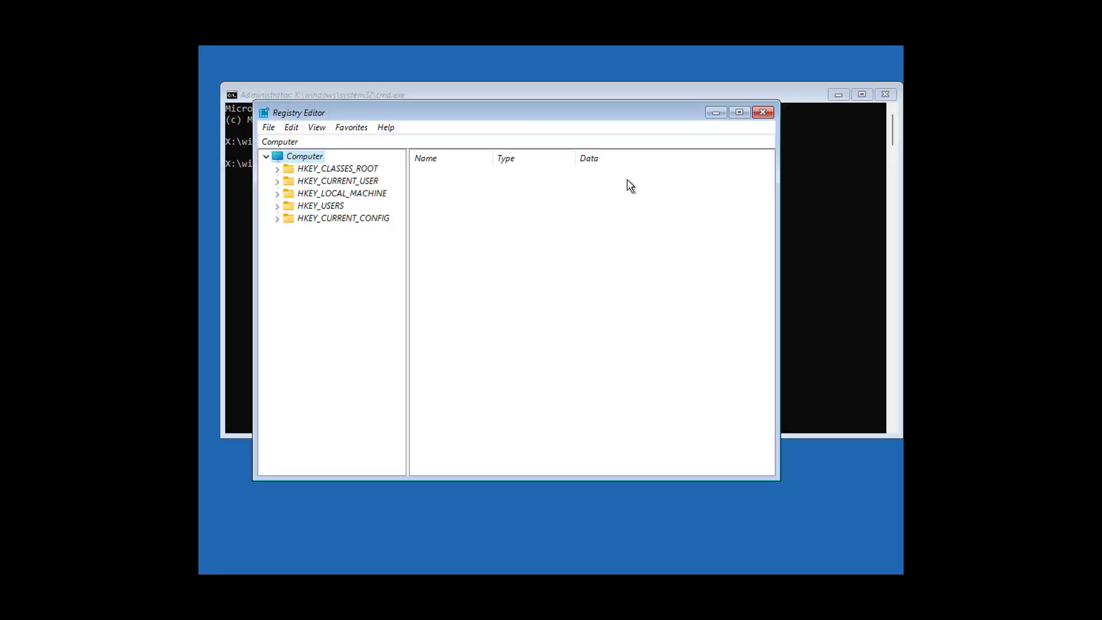
left_click(320, 194)
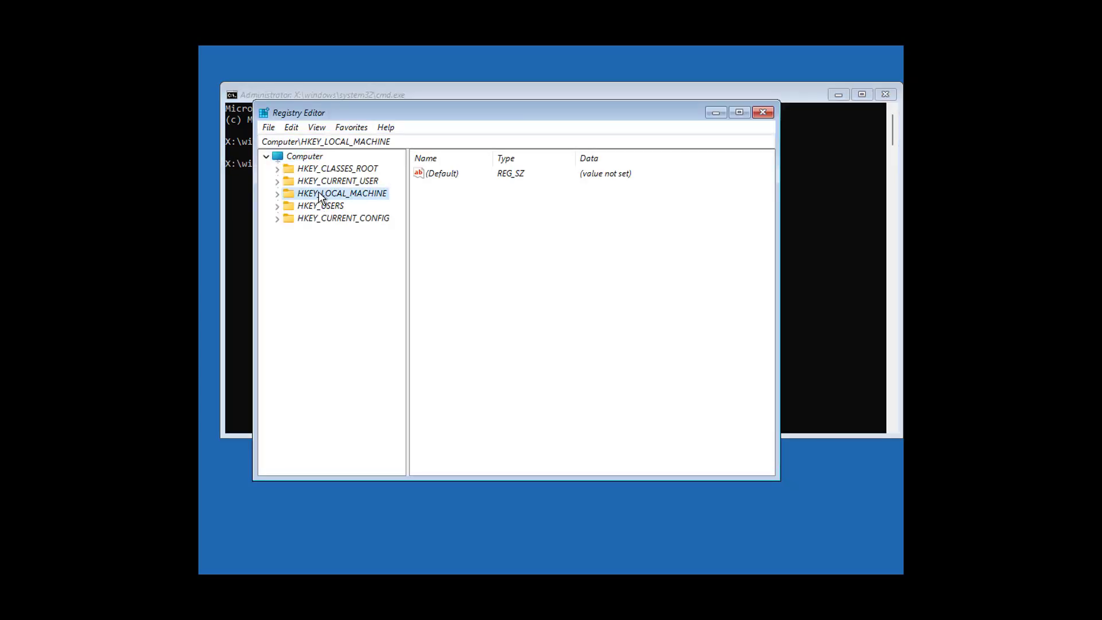
left_click(268, 128)
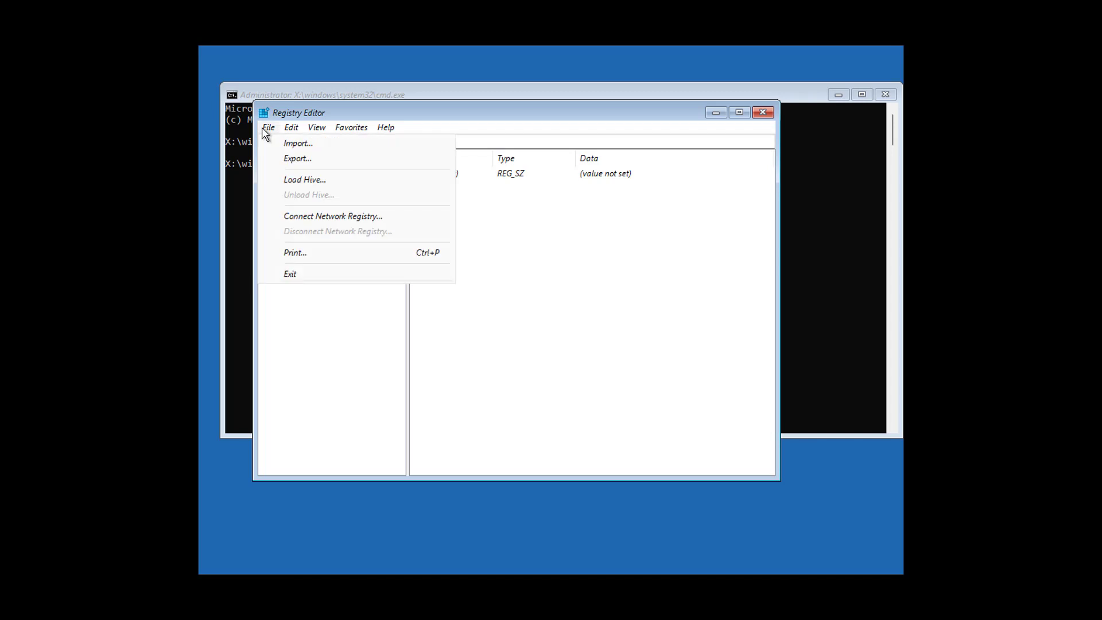
Step: Start Load Hive and open Local Disk (C:) from This PC
left_click(297, 180)
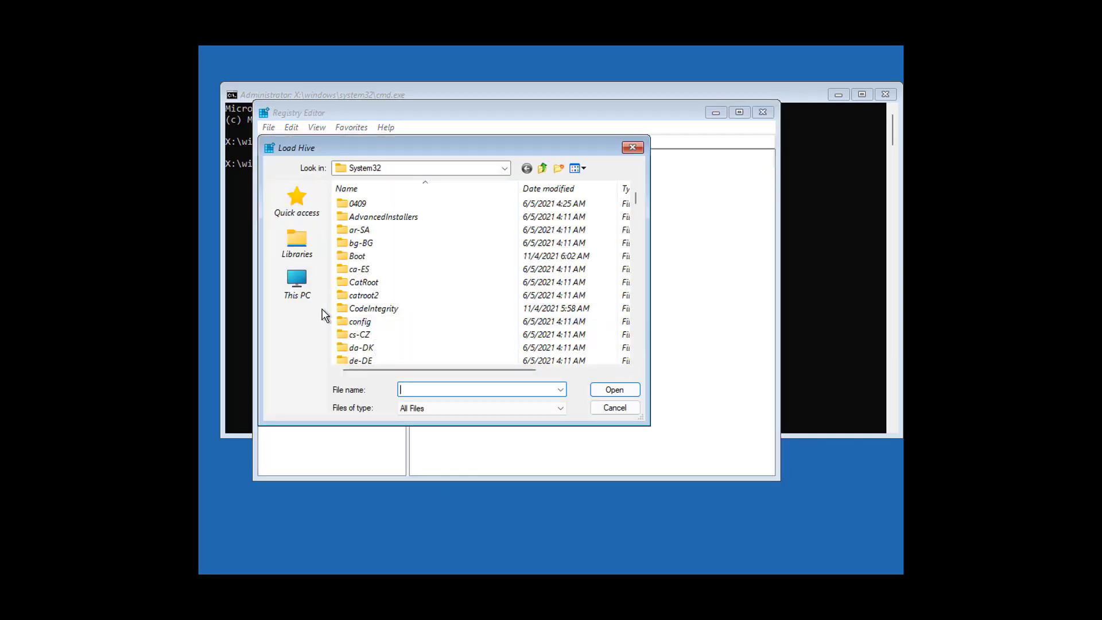
left_click(297, 285)
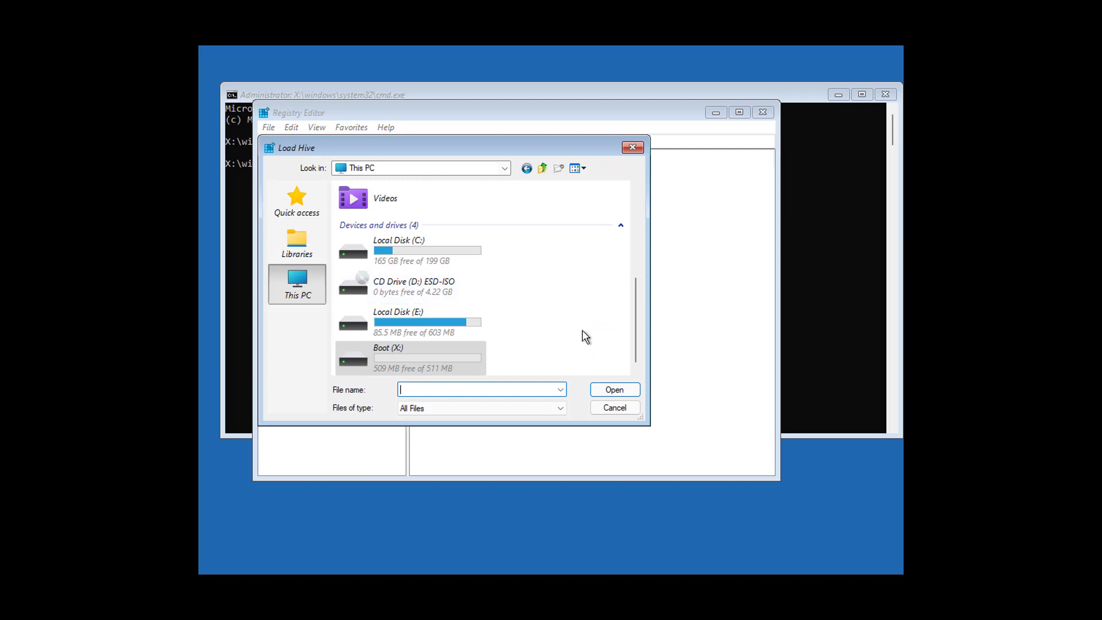
double_click(460, 260)
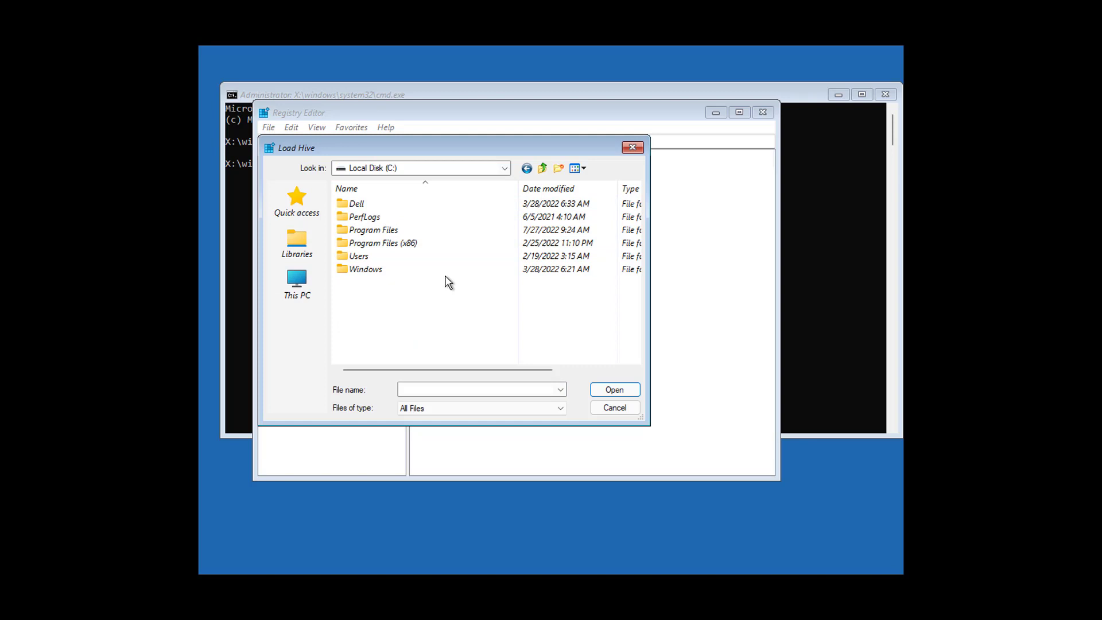
Step: Check the contents of Local Disk (E:), then return to the This PC drive list
left_click(306, 299)
scroll(474, 319, "down", 3)
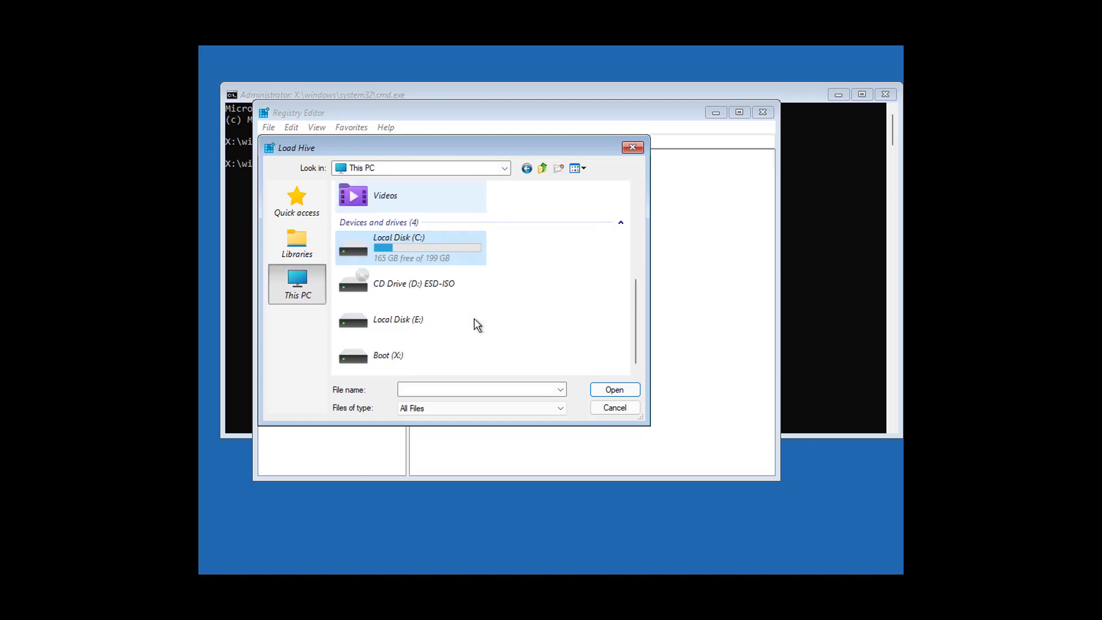
left_click(416, 315)
double_click(416, 315)
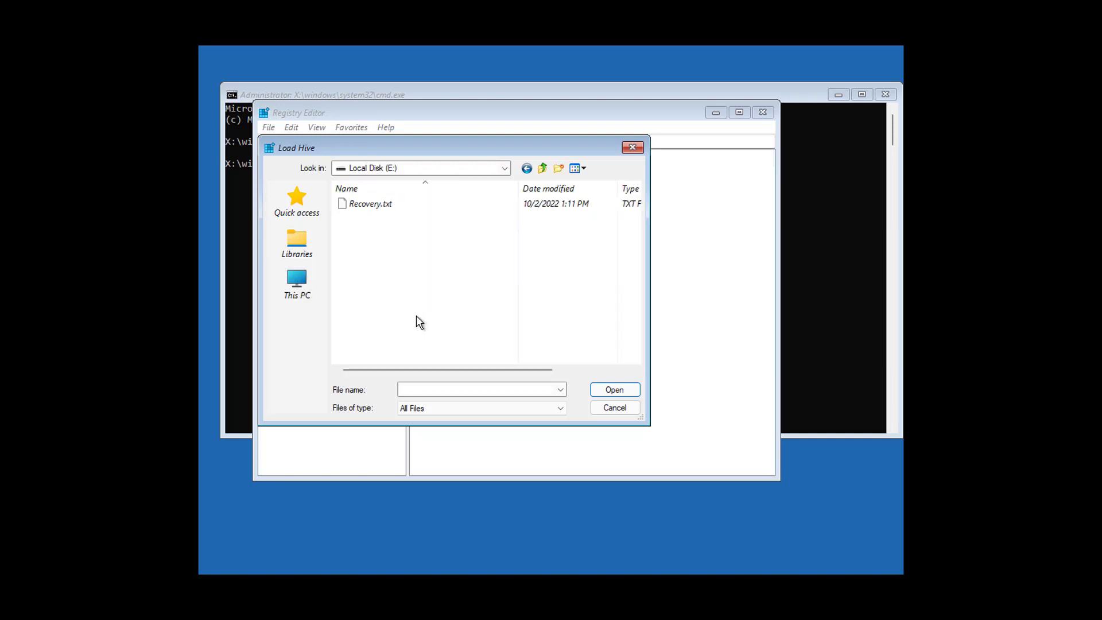
left_click(310, 288)
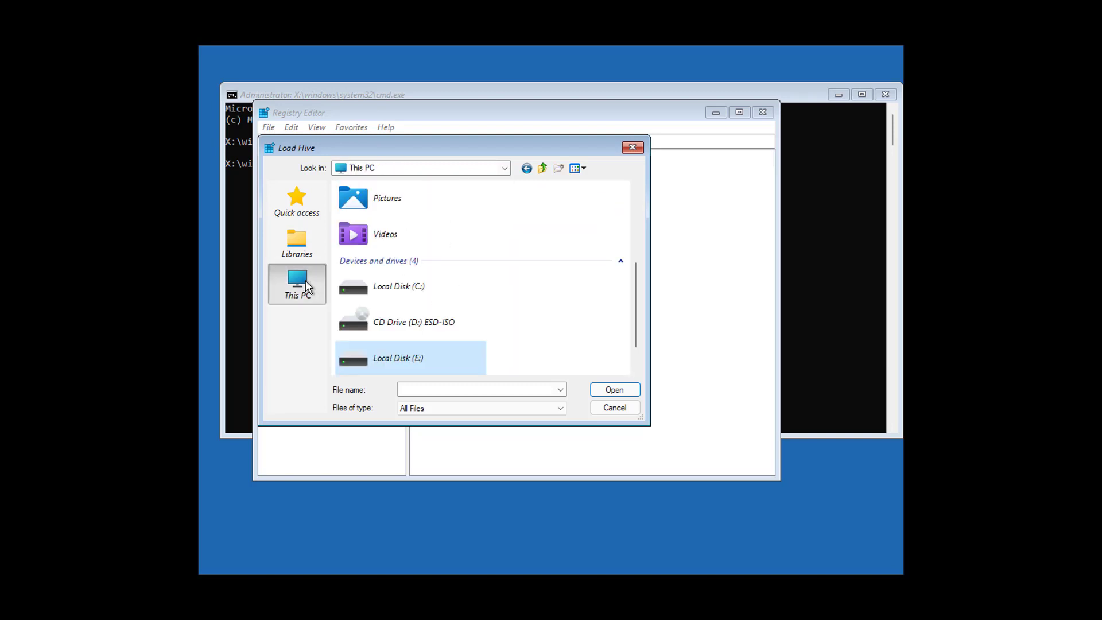
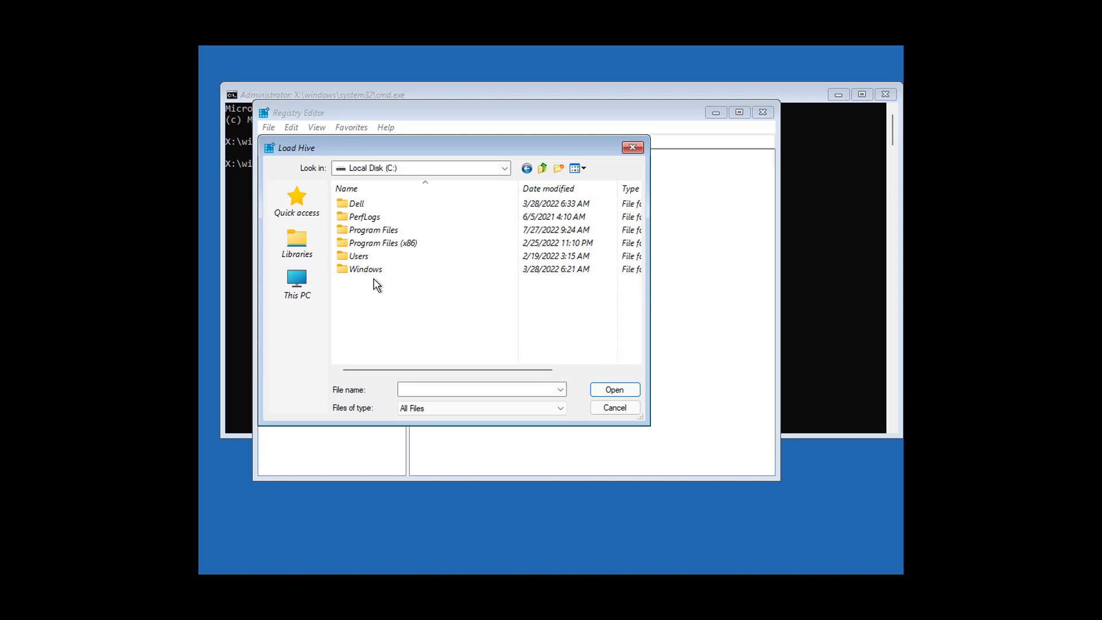
Step: Browse the Load Hive file dialog to C:\Windows\System32\config
double_click(369, 271)
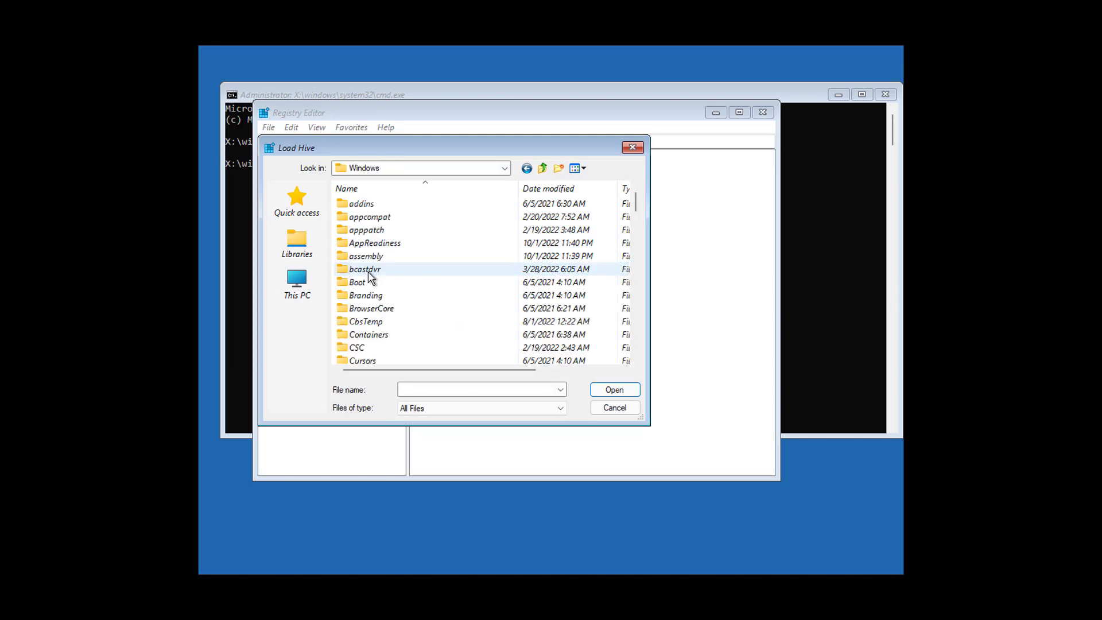
scroll(381, 311, "down", 6)
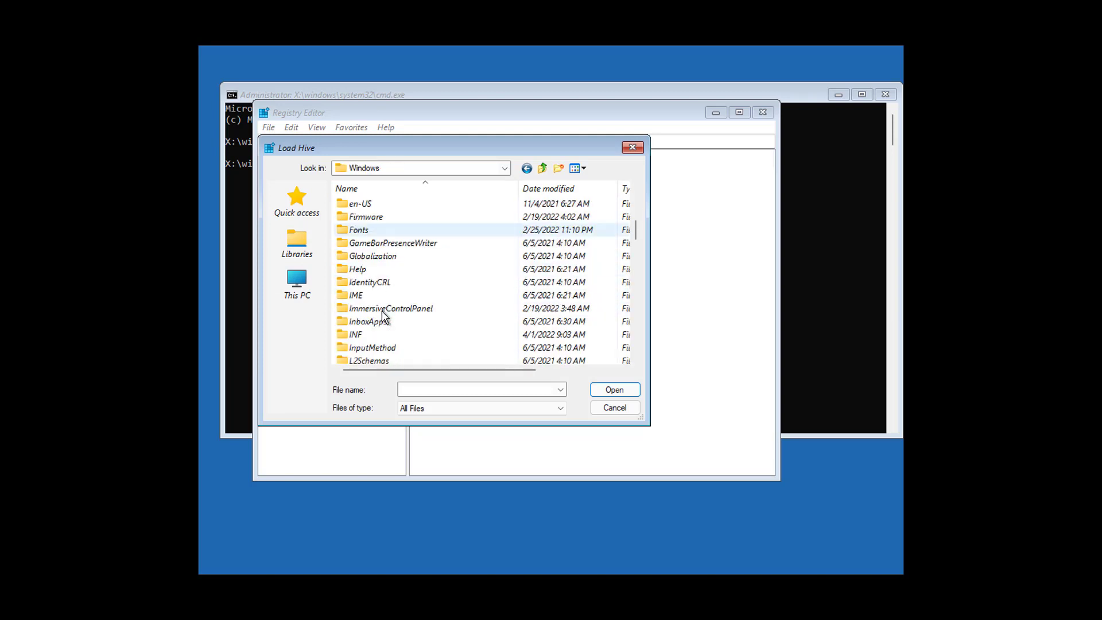
scroll(381, 311, "down", 7)
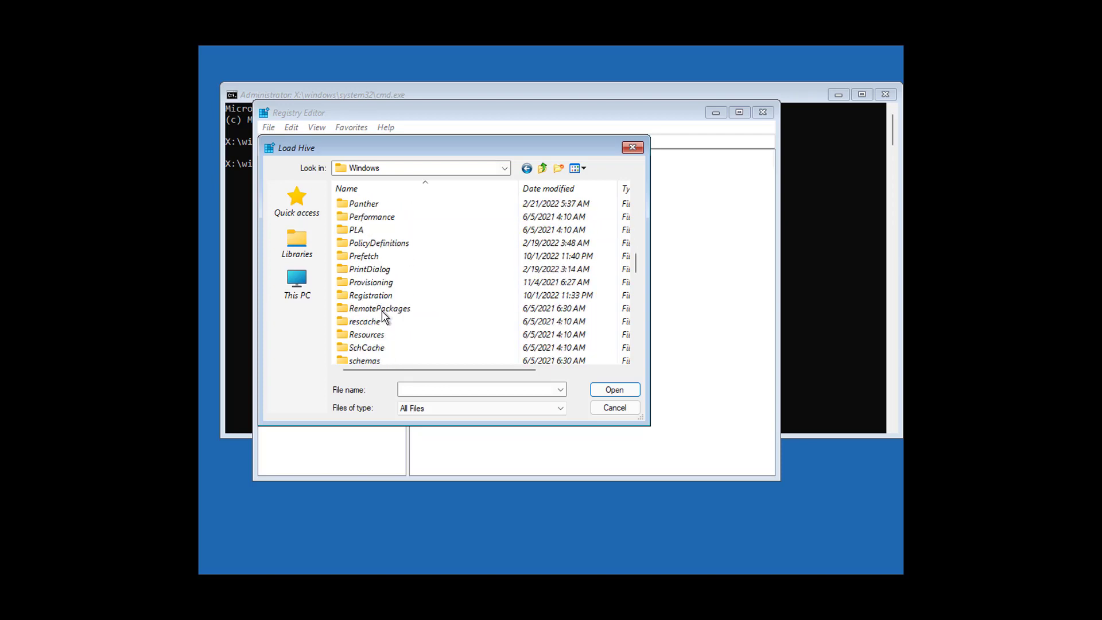
scroll(381, 312, "down", 4)
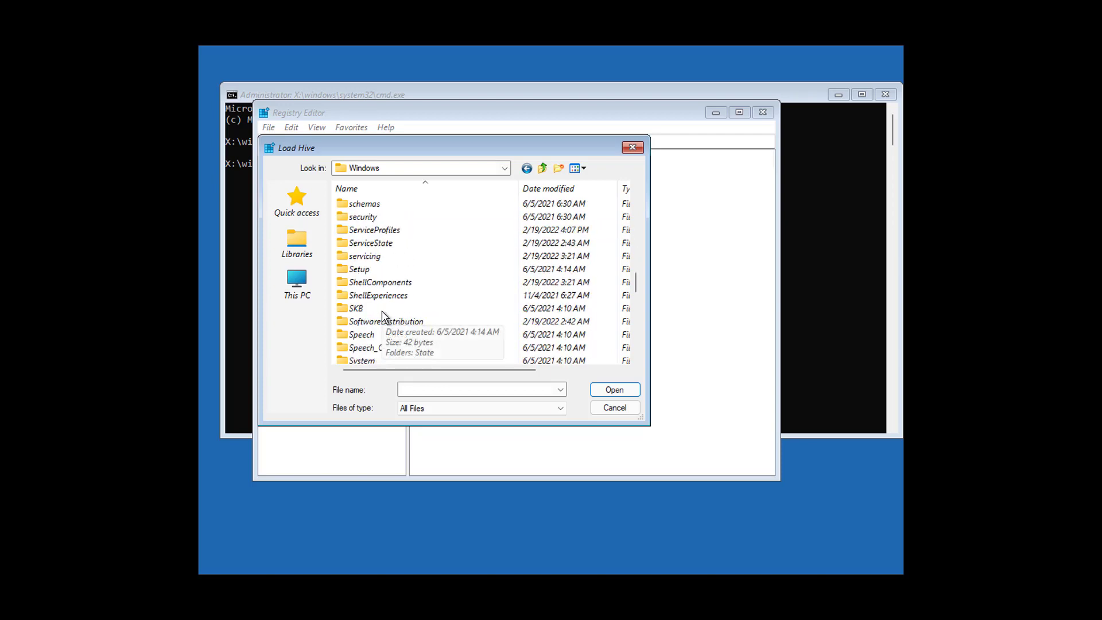
scroll(381, 311, "down", 1)
double_click(373, 332)
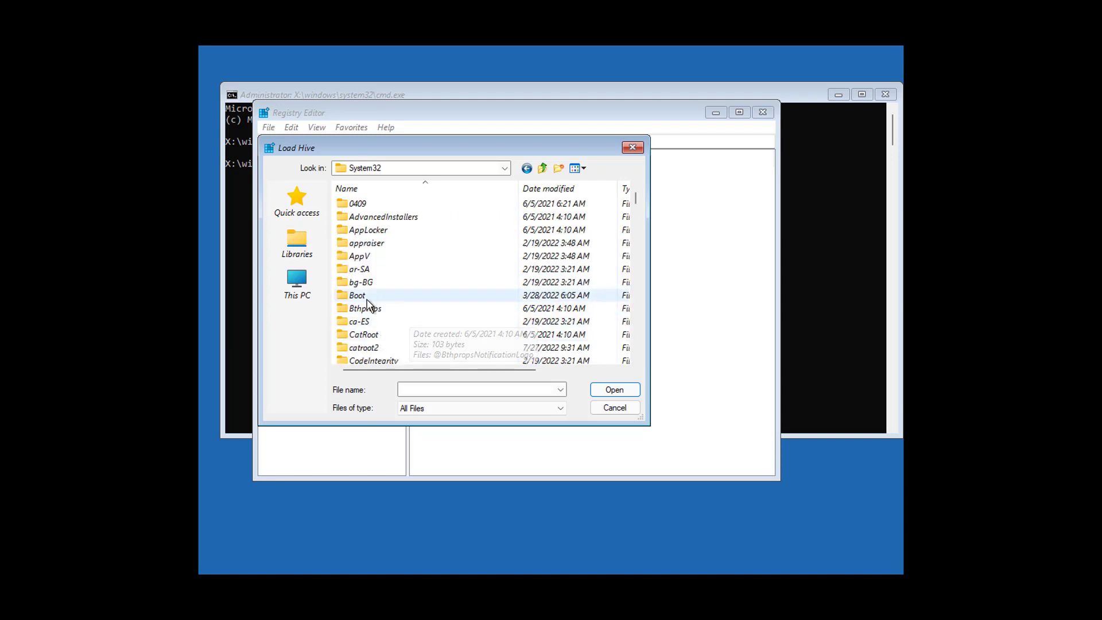
scroll(392, 328, "down", 2)
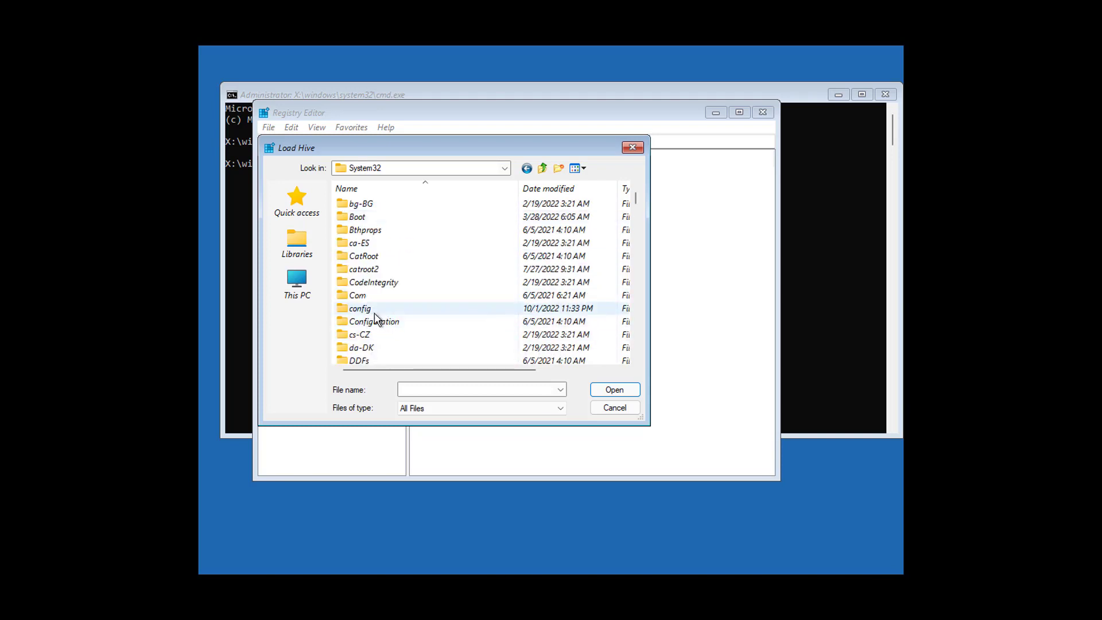
double_click(373, 309)
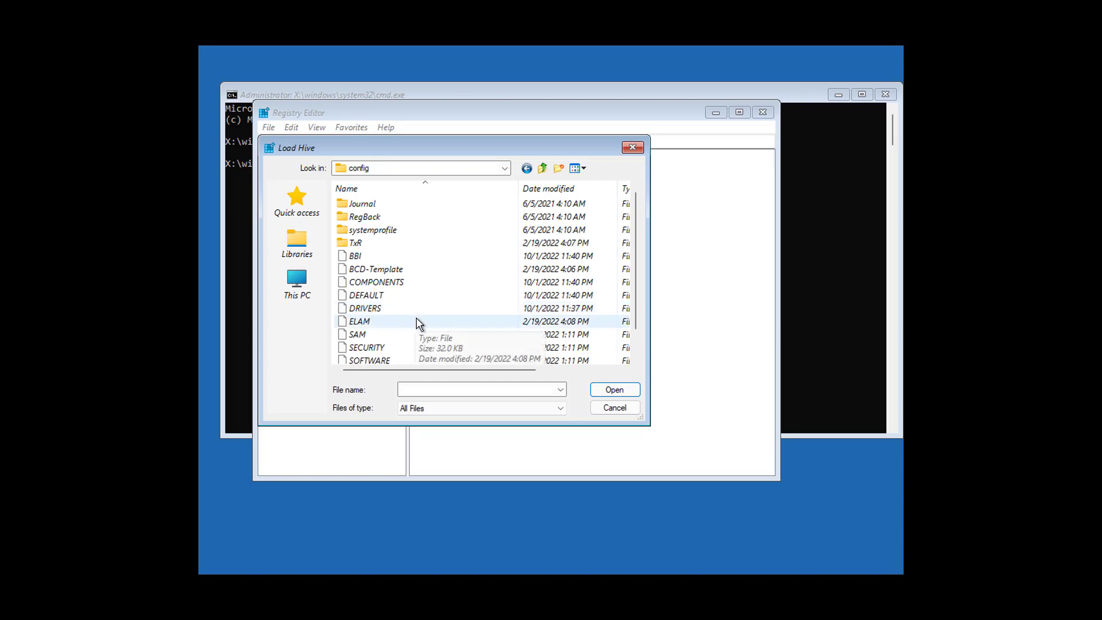
scroll(417, 323, "down", 1)
Step: Open the SOFTWARE hive file and enter msoft as its key name
left_click(381, 335)
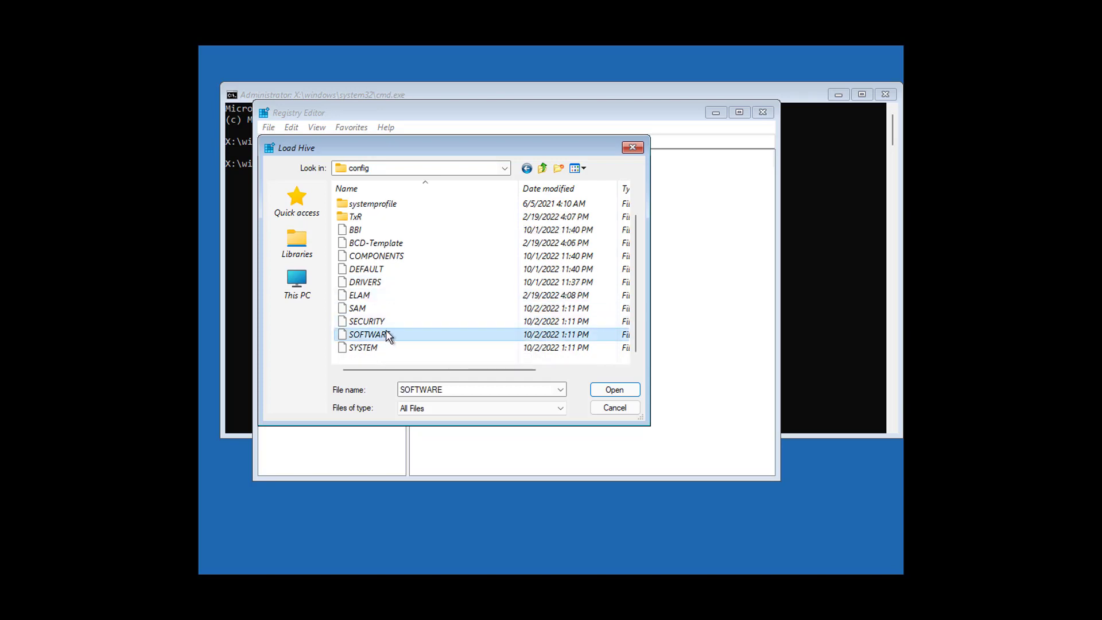
left_click(619, 394)
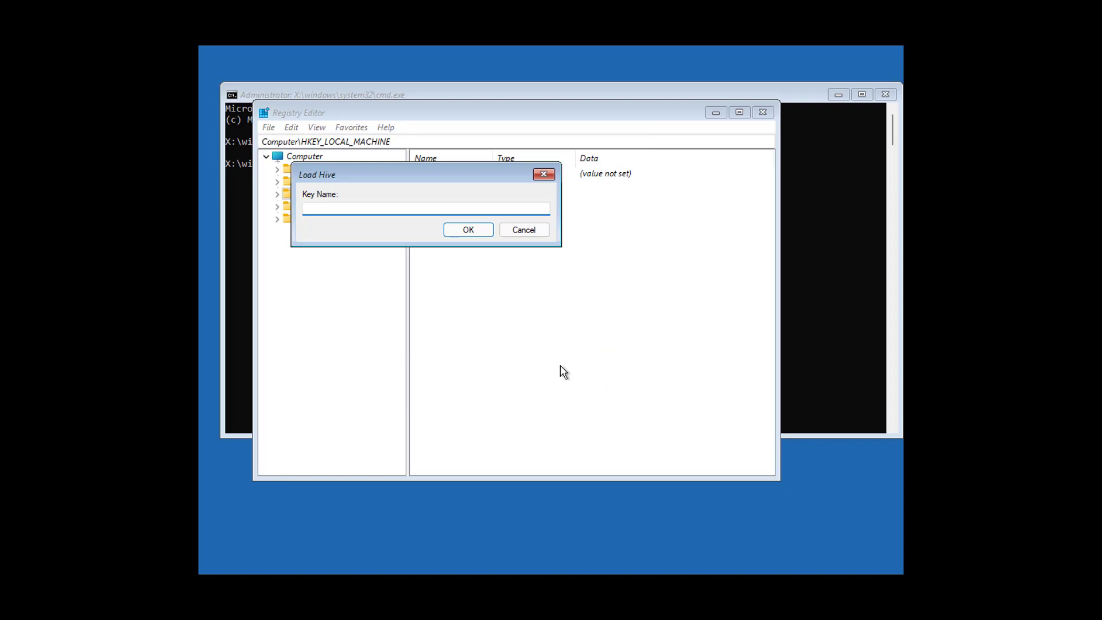
type("msoft")
Step: Confirm the msoft hive name and expand HKEY_LOCAL_MACHINE > msoft > Microsoft
left_click(470, 233)
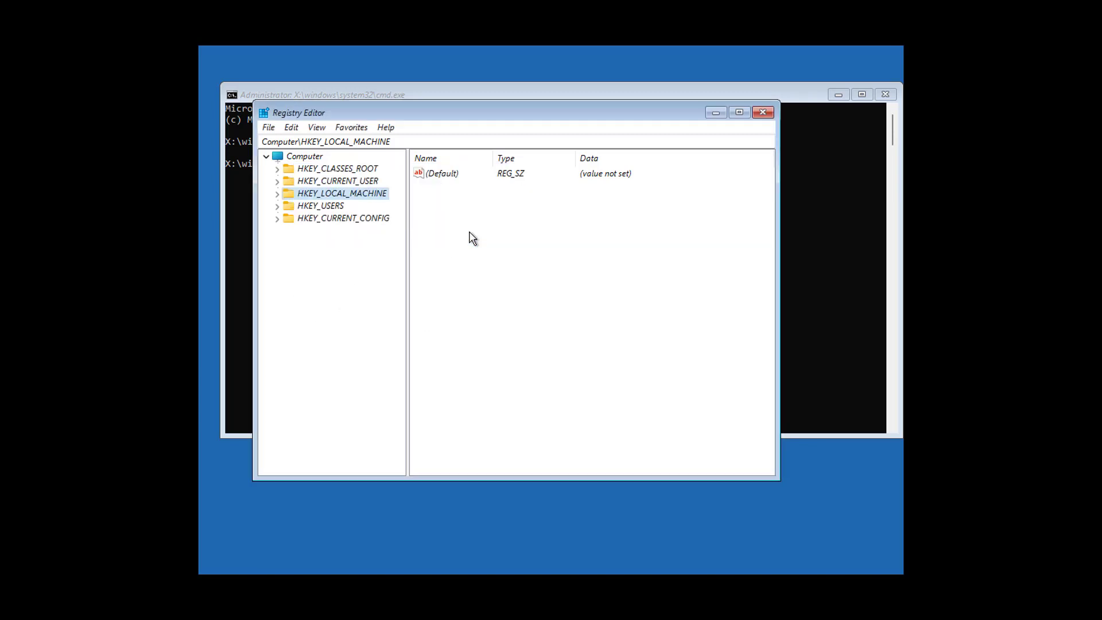
left_click(278, 194)
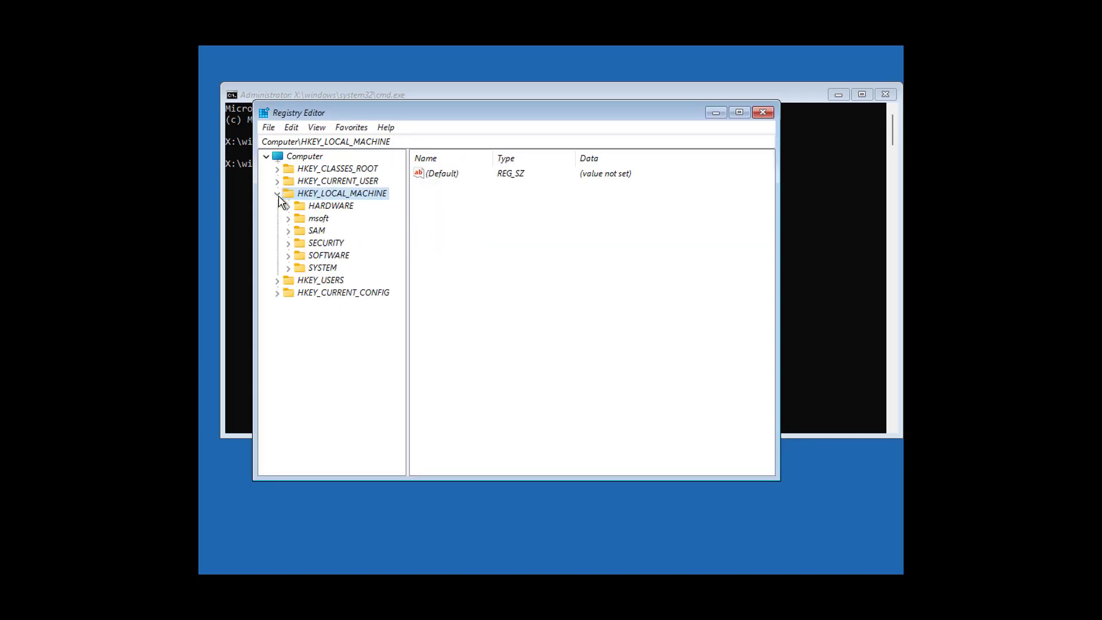
left_click(324, 219)
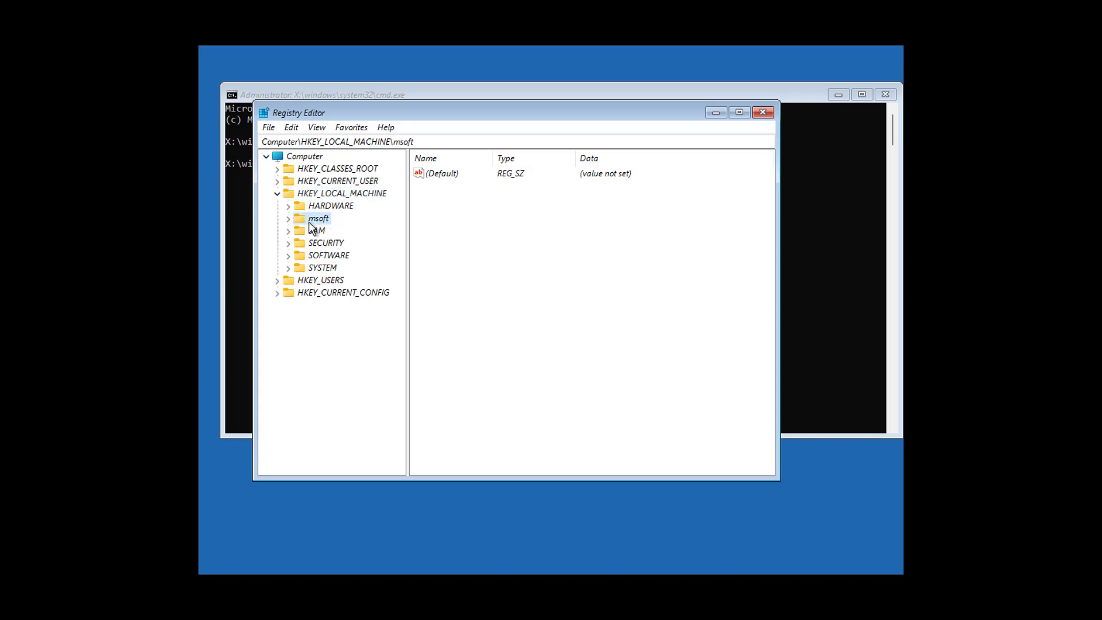
left_click(289, 219)
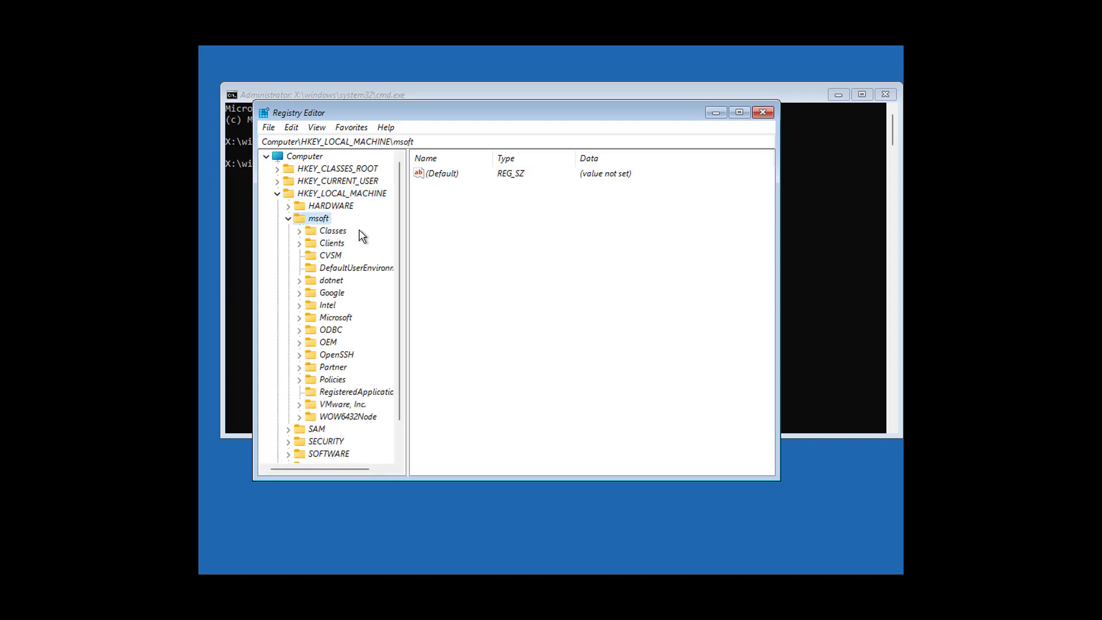
left_click(338, 318)
left_click(299, 318)
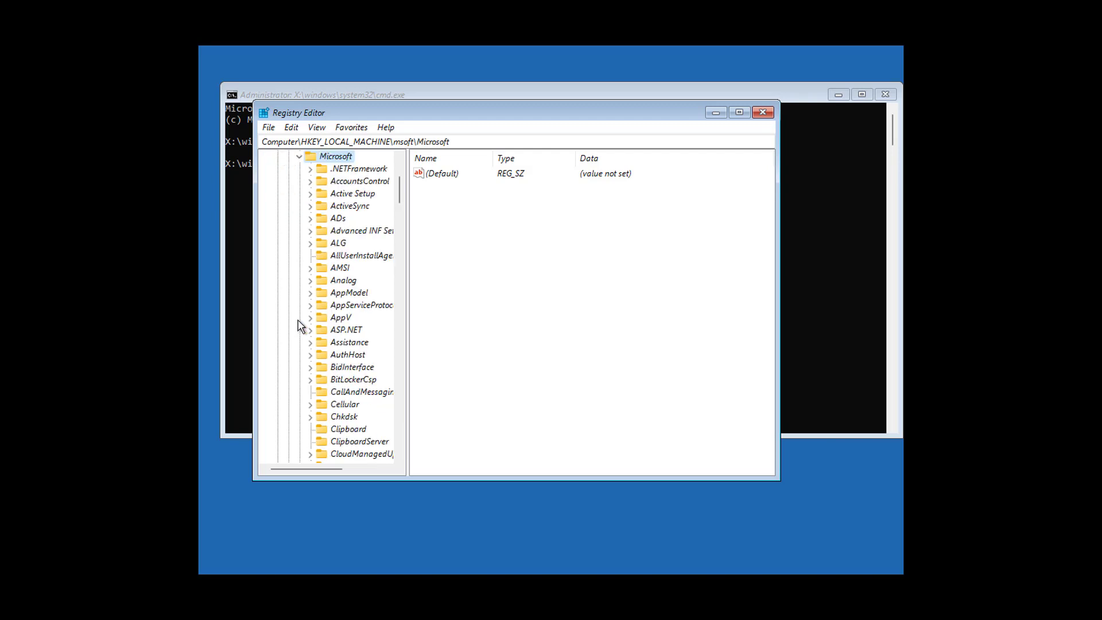
Step: Expand Windows NT, widen the tree pane, and select CurrentVersion to list its values
left_click(337, 332)
key("w")
scroll(381, 356, "down", 5)
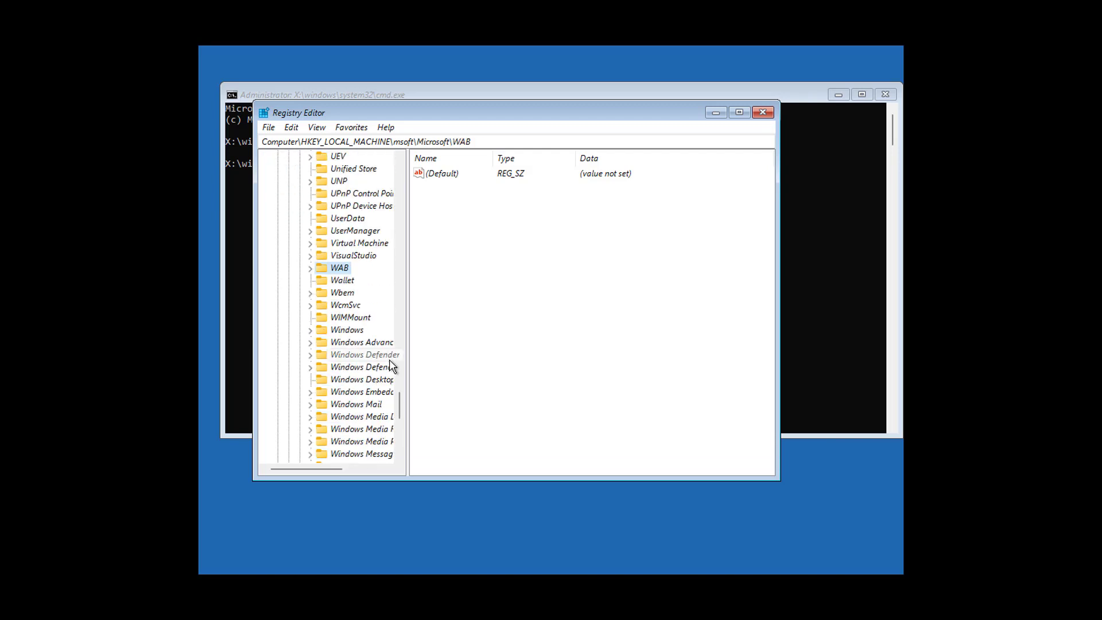
scroll(390, 344, "down", 4)
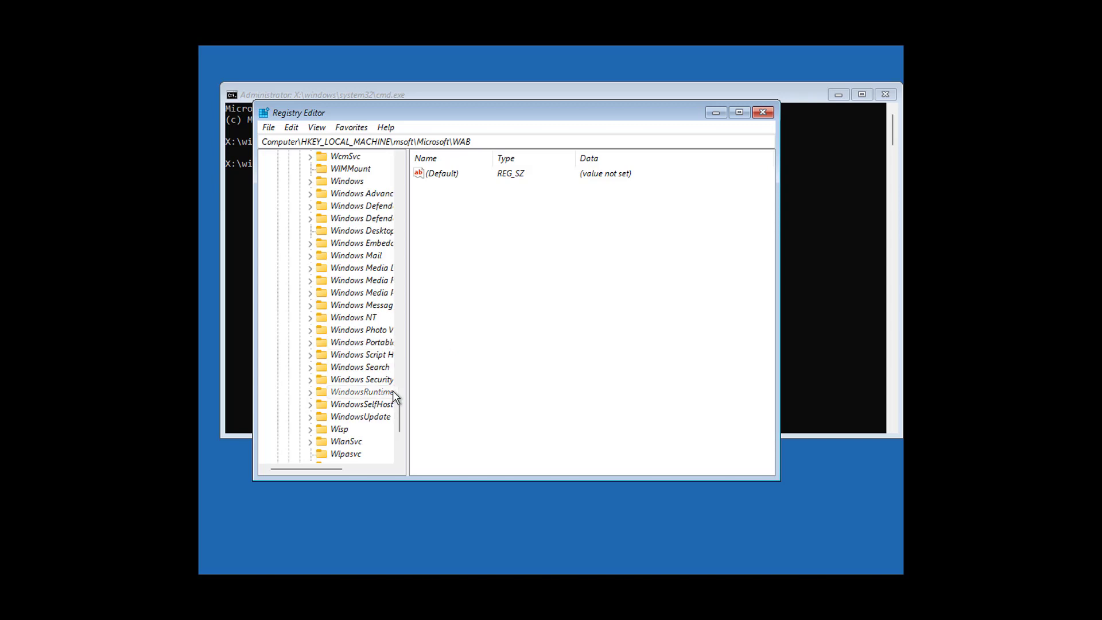
left_click(348, 319)
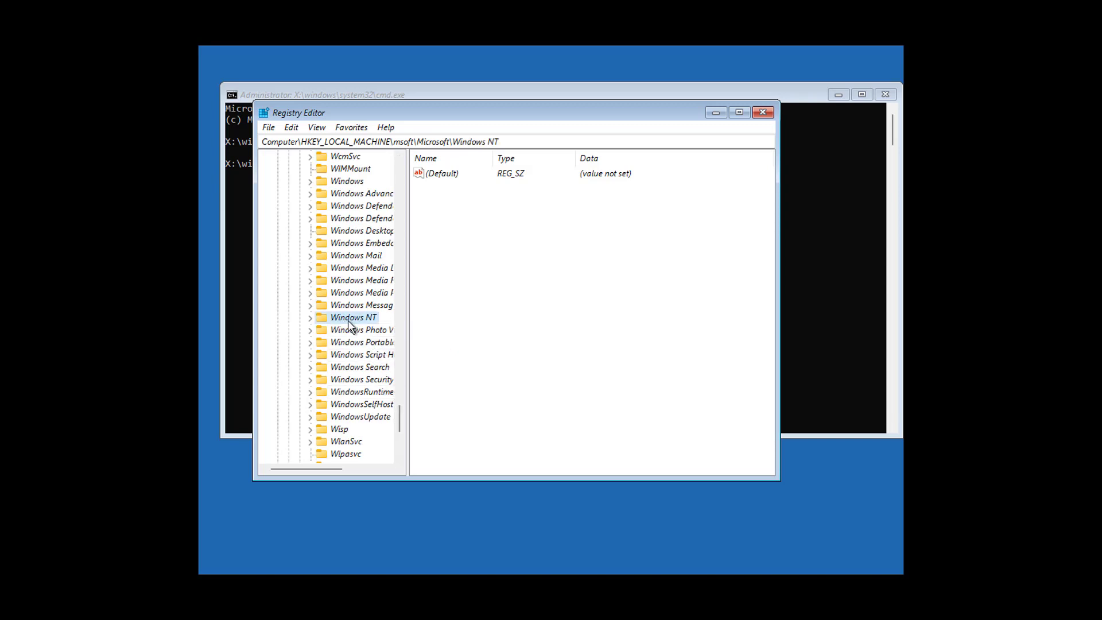
left_click(310, 318)
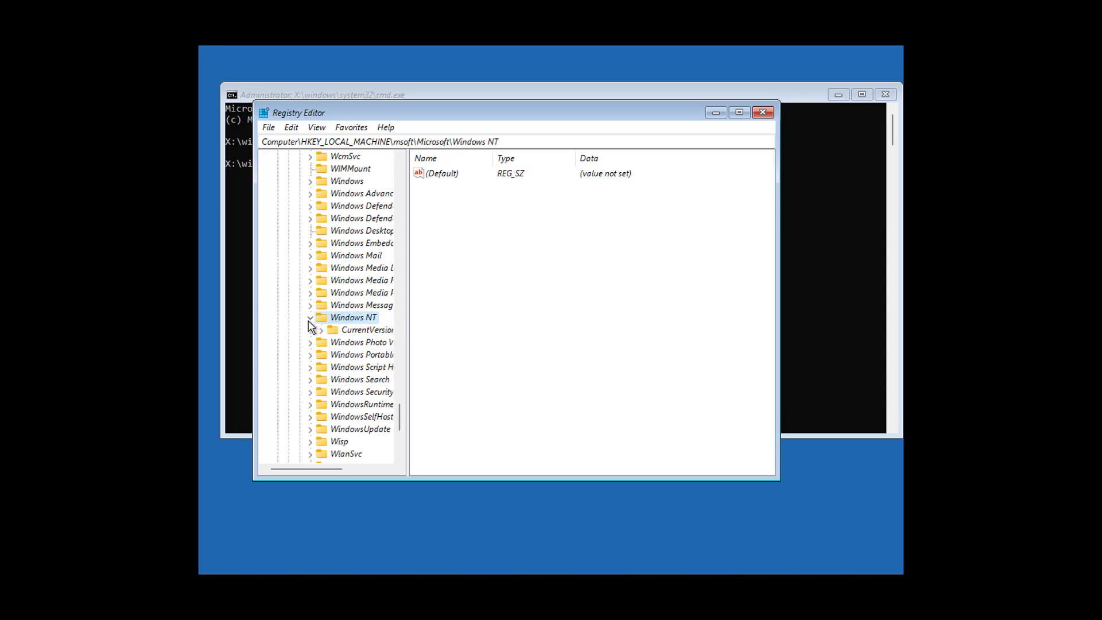
left_click_drag(406, 326, 460, 326)
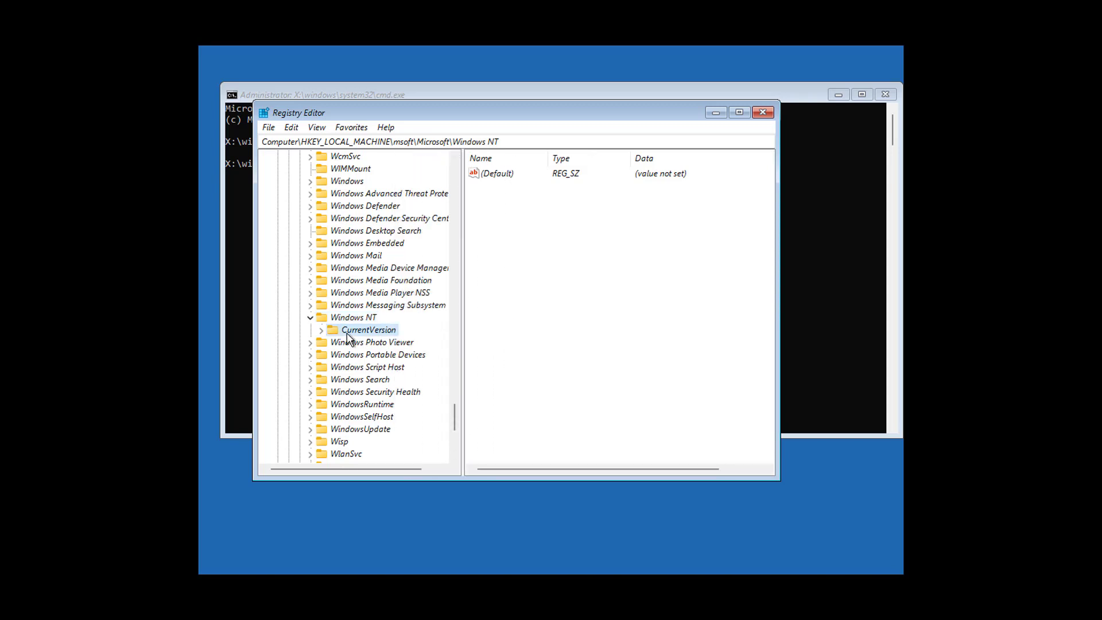
left_click(362, 330)
Step: Select CurrentVersion\PasswordLess\Device and widen the Name column to read DevicePasswordLessBuildVersion
left_click(321, 330)
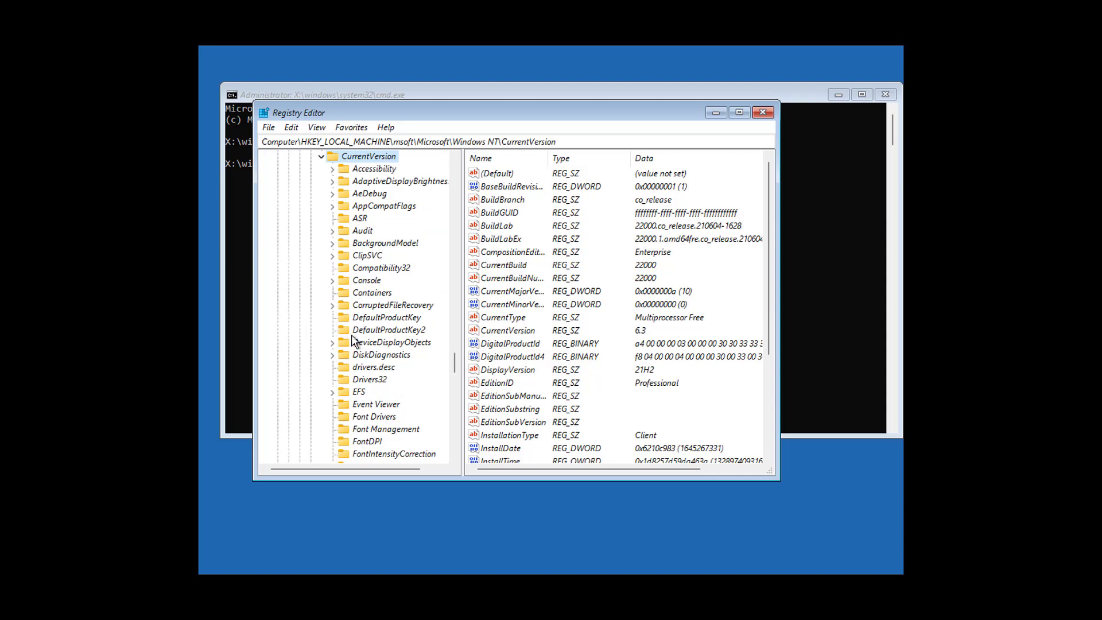
scroll(353, 341, "down", 11)
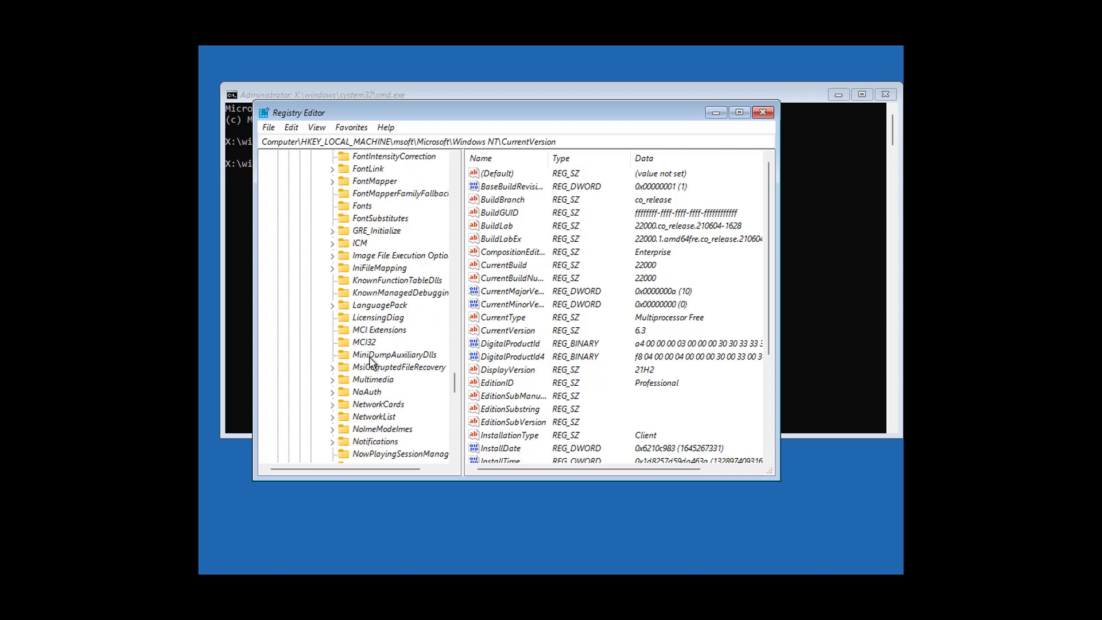
scroll(370, 361, "down", 3)
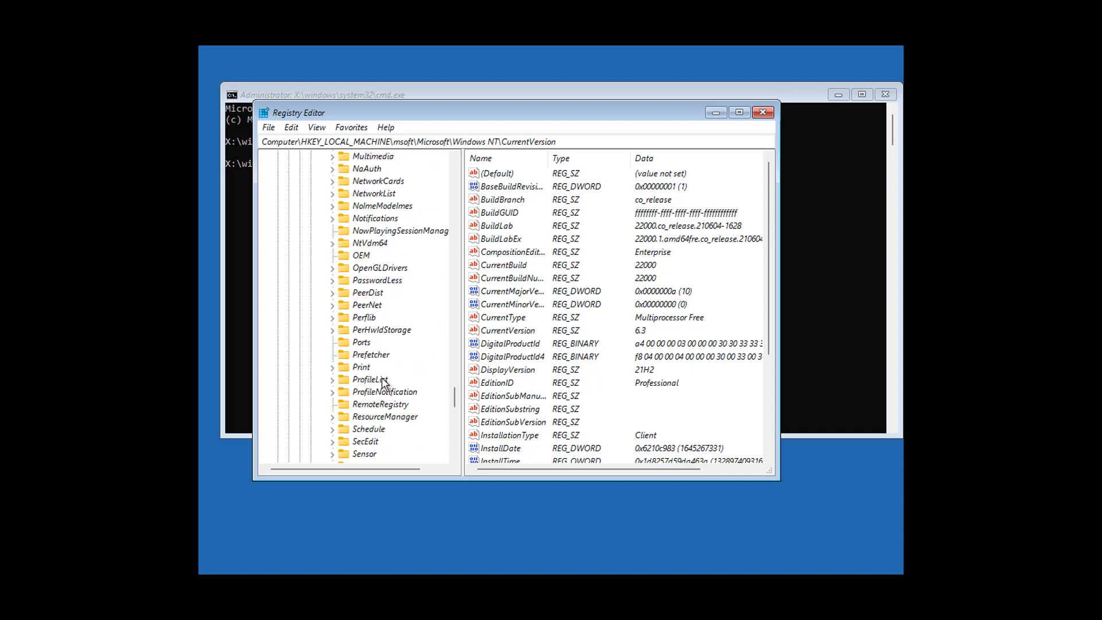
left_click(394, 283)
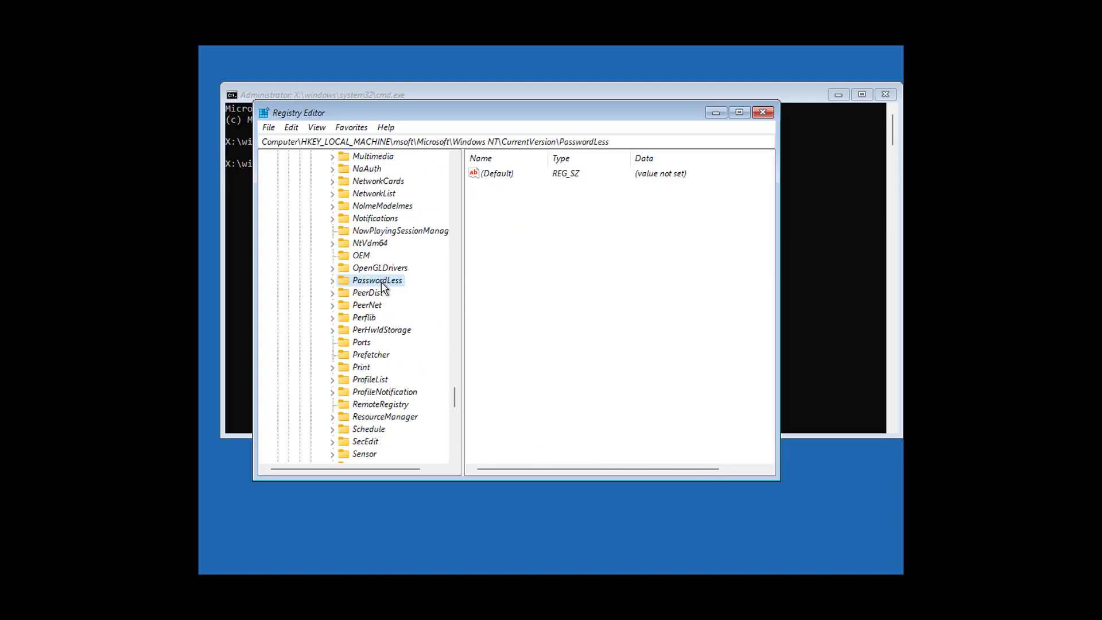
left_click(335, 281)
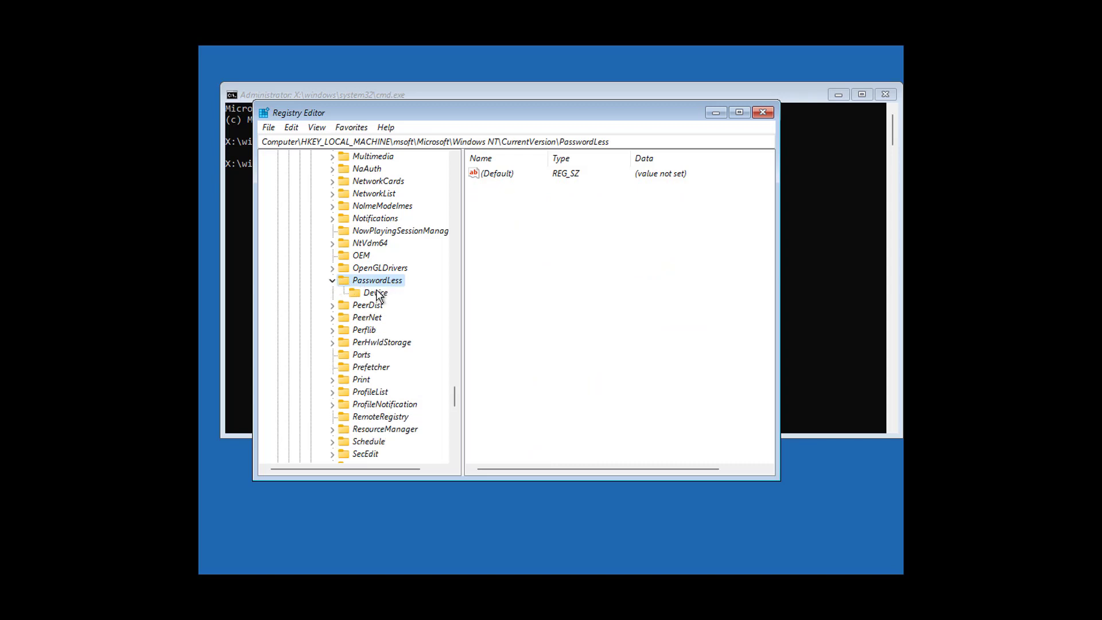
left_click(375, 293)
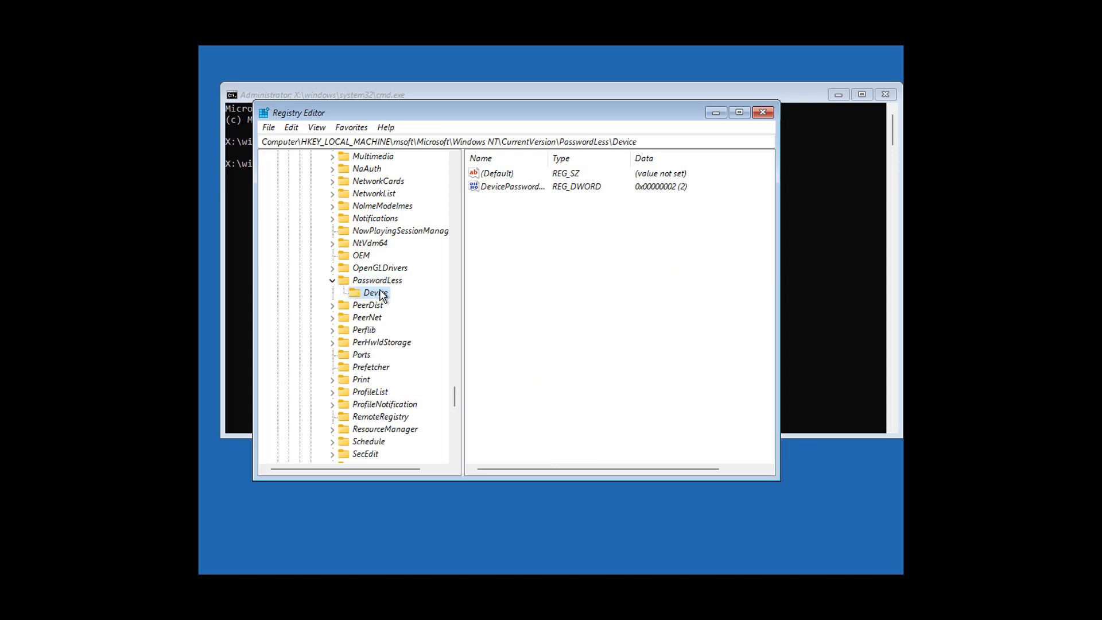
left_click_drag(548, 159, 626, 158)
Step: Change DevicePasswordLessBuildVersion from 2 to 0, then collapse the PasswordLess key
left_click(524, 188)
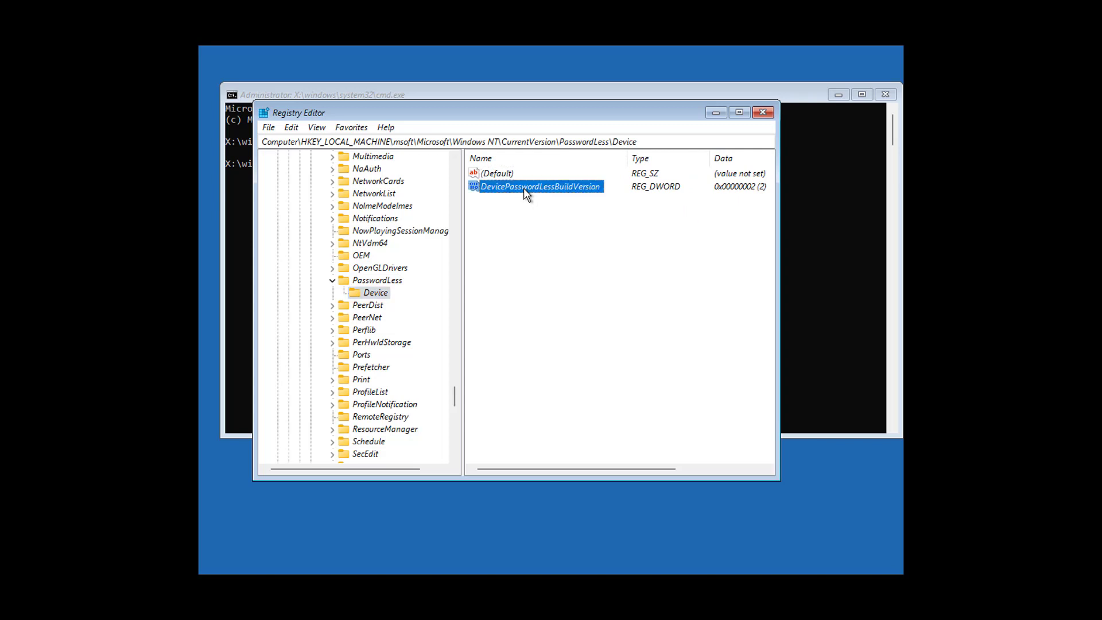
double_click(564, 189)
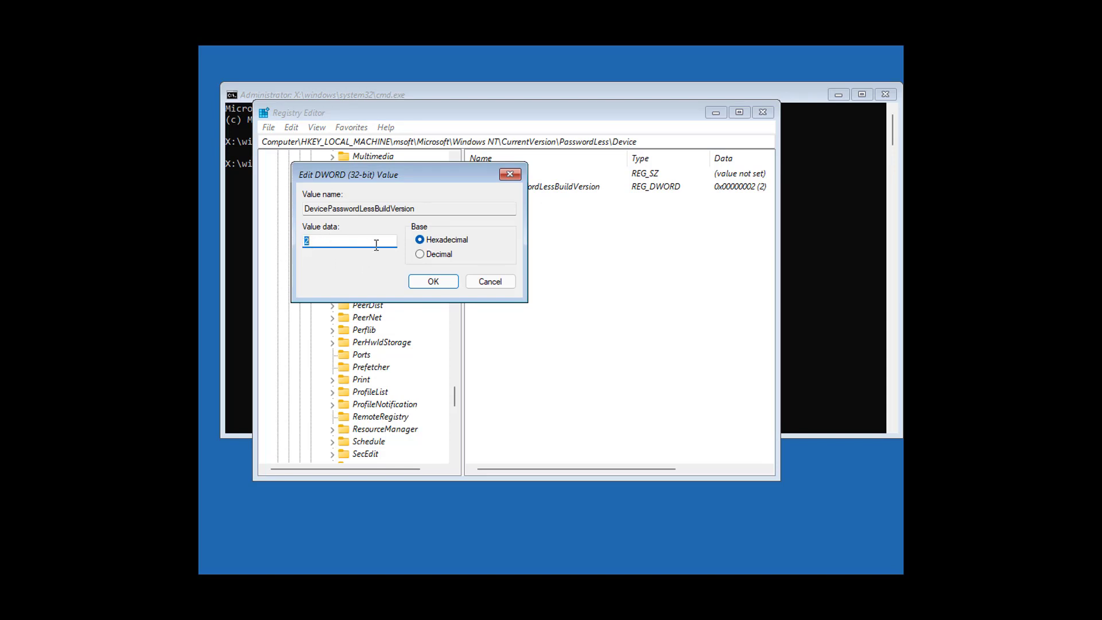
type("0")
left_click(433, 281)
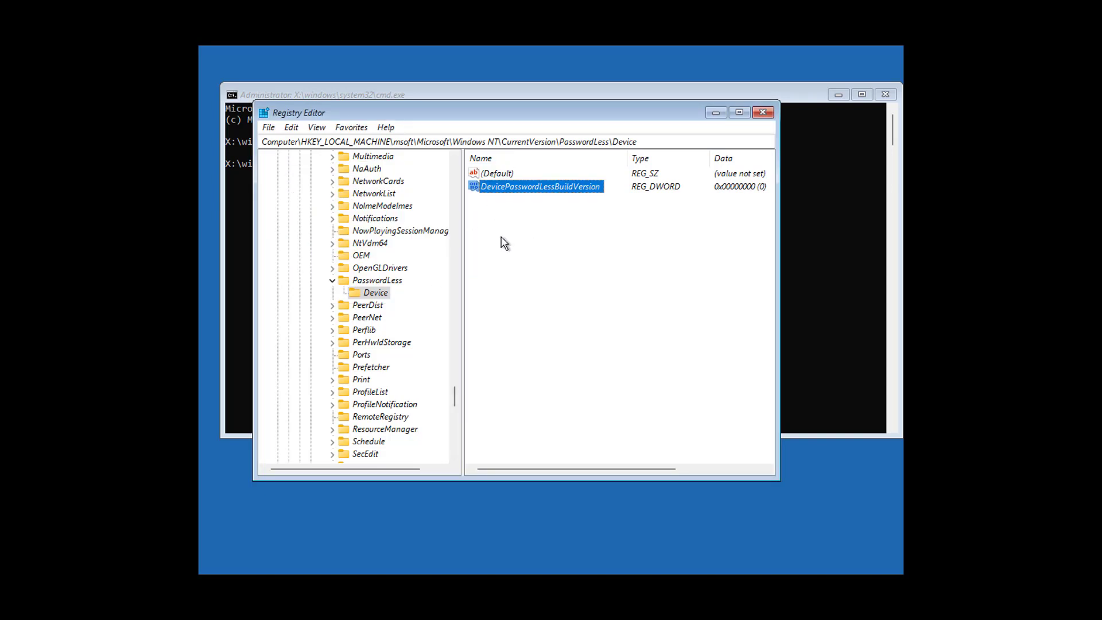
left_click(331, 280)
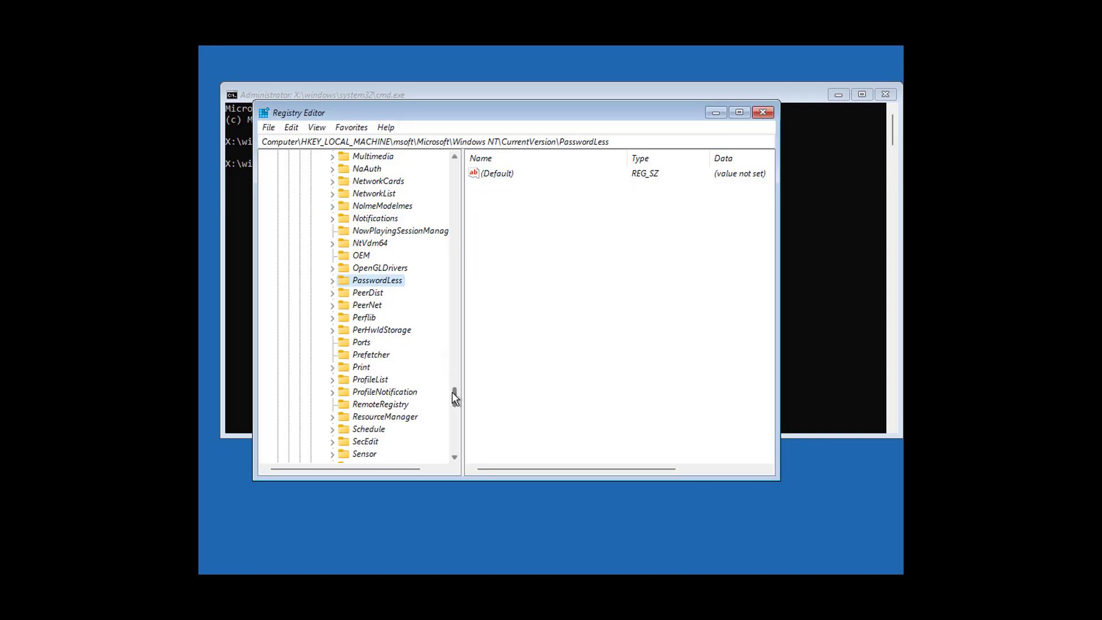
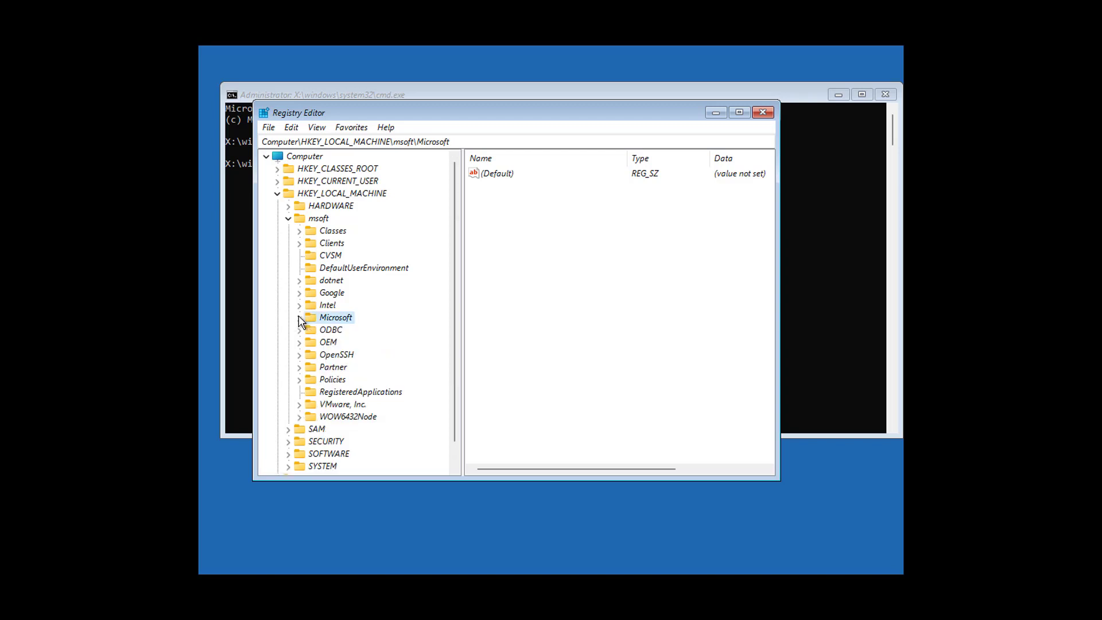
Step: Collapse the loaded msoft hive, then collapse HKEY_LOCAL_MACHINE back to a single line
left_click(289, 219)
left_click(278, 194)
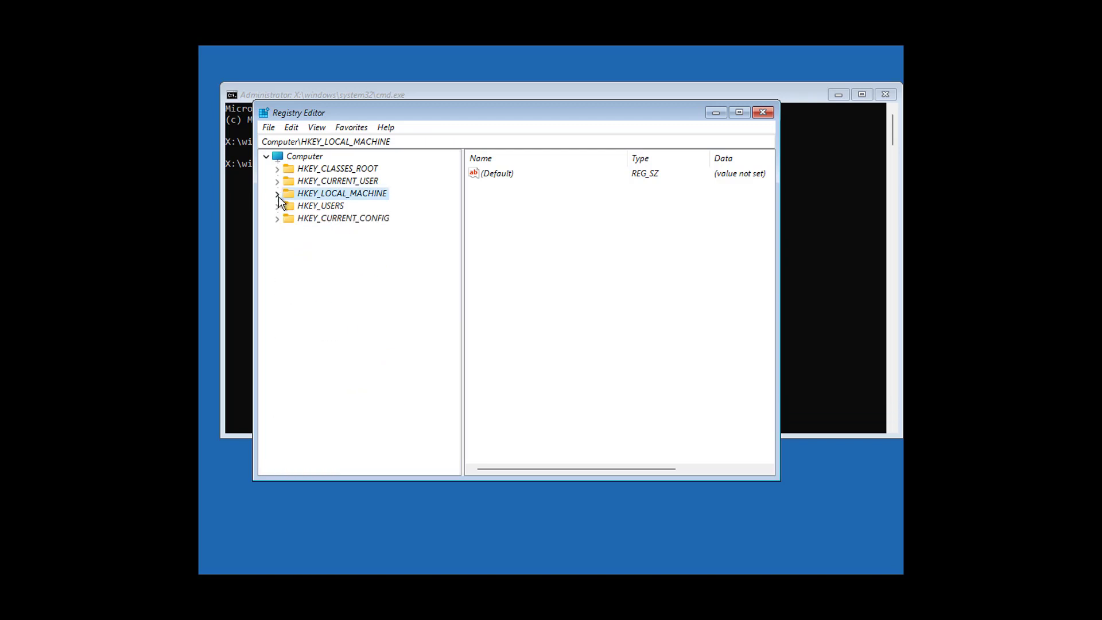
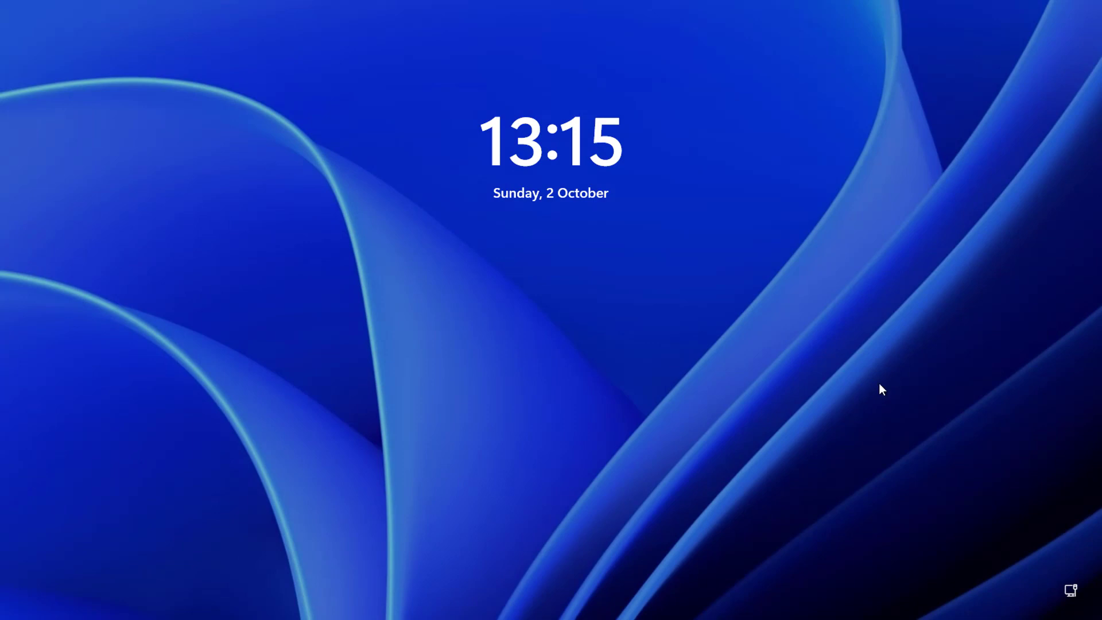
Step: Dismiss the lock screen to bring up the Admin sign-in prompt
left_click(842, 426)
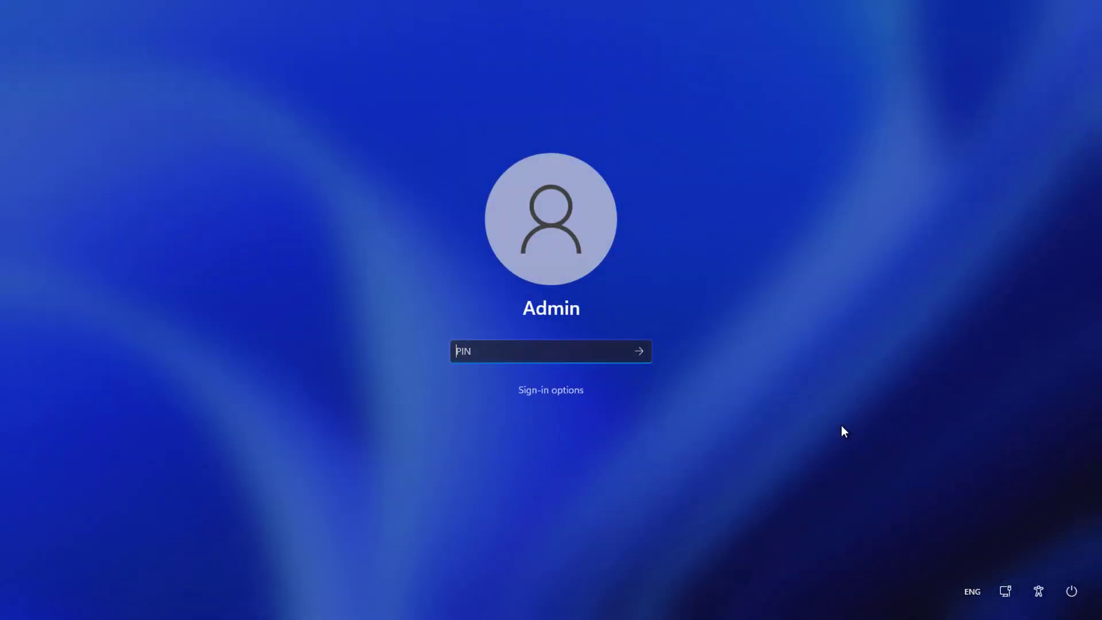
Step: Open Sign-in options and choose the key icon to sign in with a password instead of PIN
left_click(571, 391)
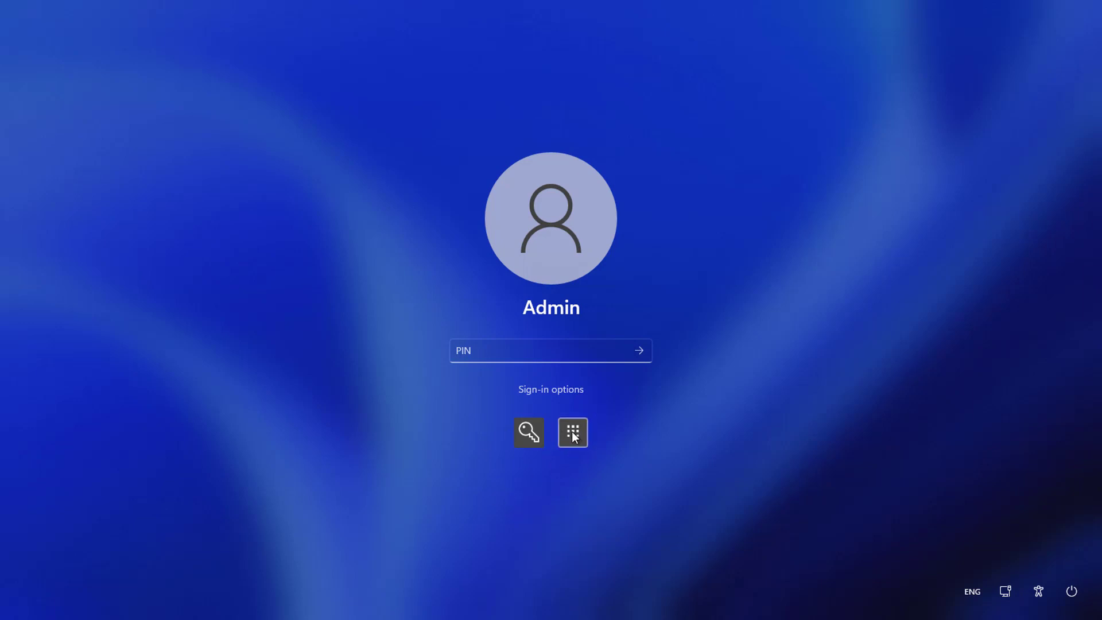
left_click(527, 432)
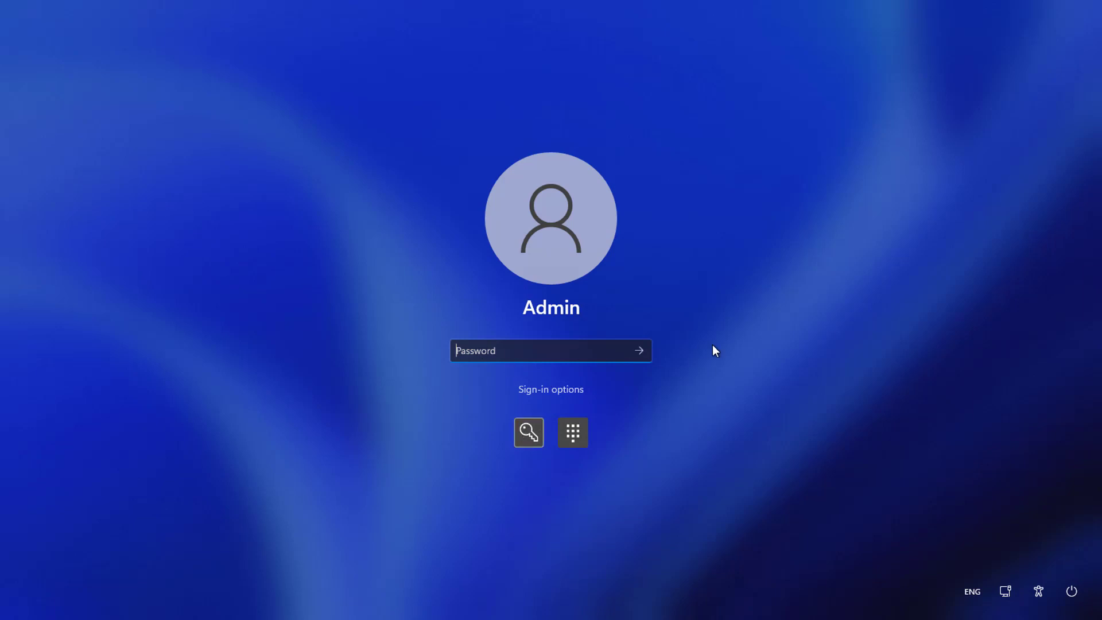
Step: Enter the account password and submit it to sign in to Admin
type("••••••••")
left_click(639, 351)
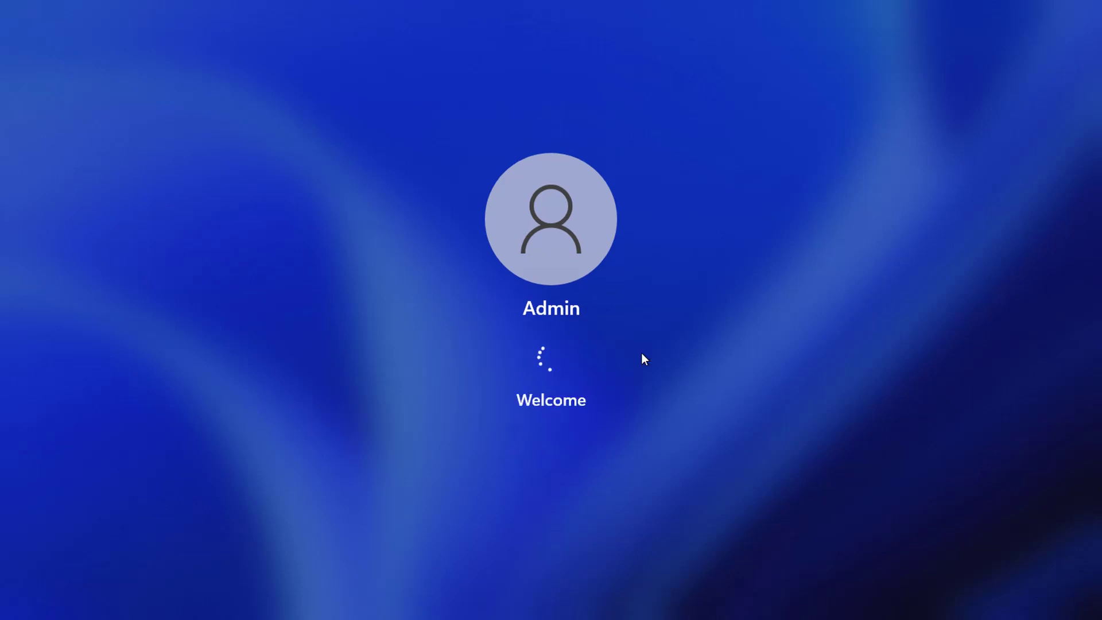